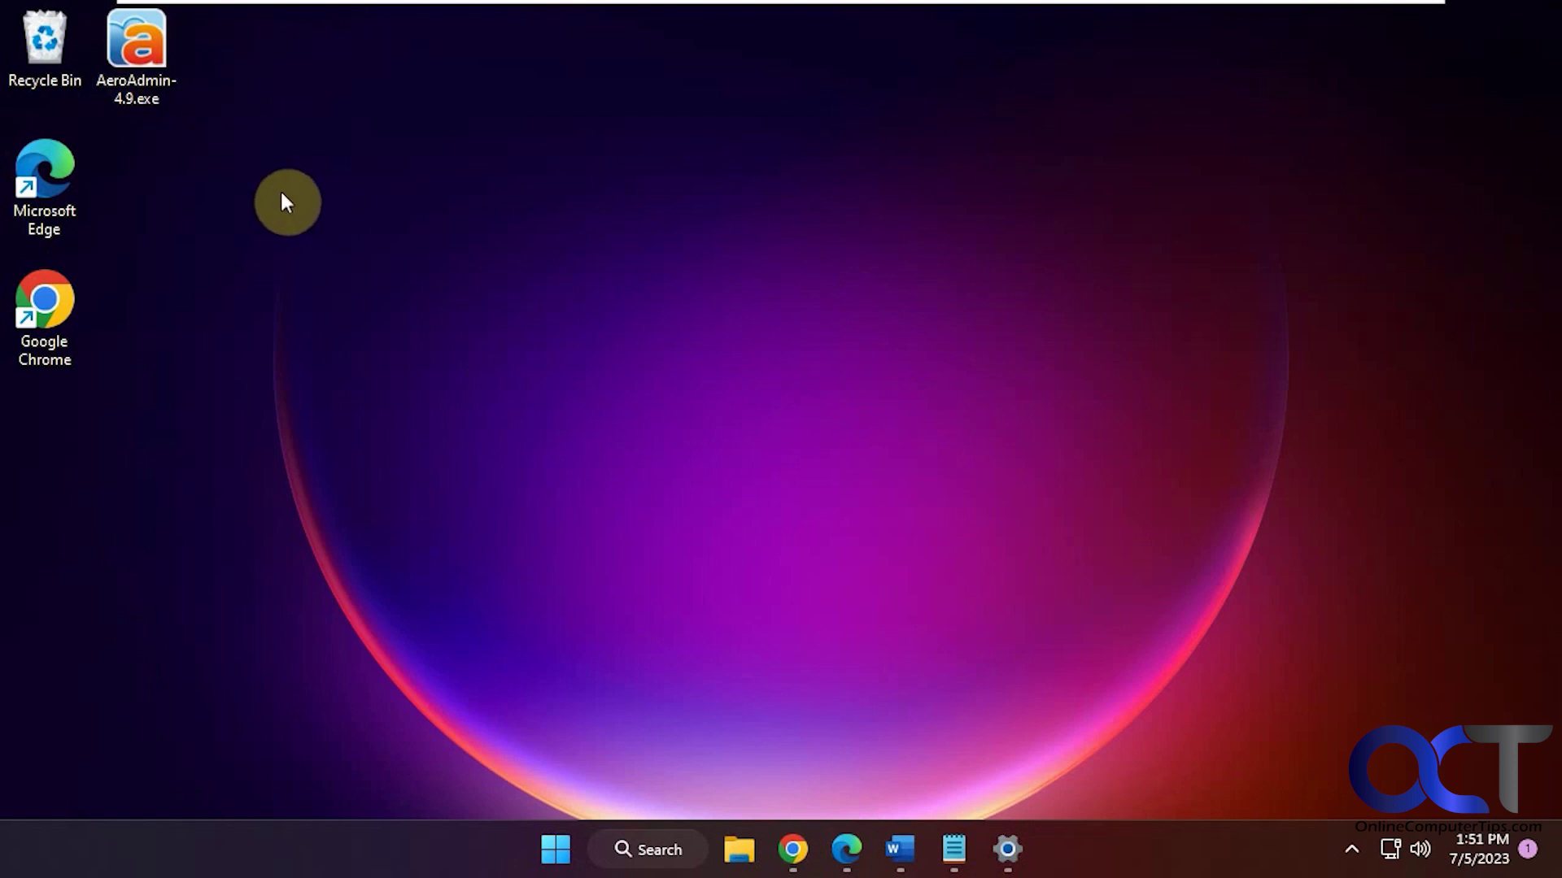
# - Look over the AeroAdmin license pricing page, then minimize the browser to the desktop
pyautogui.click(805, 848)
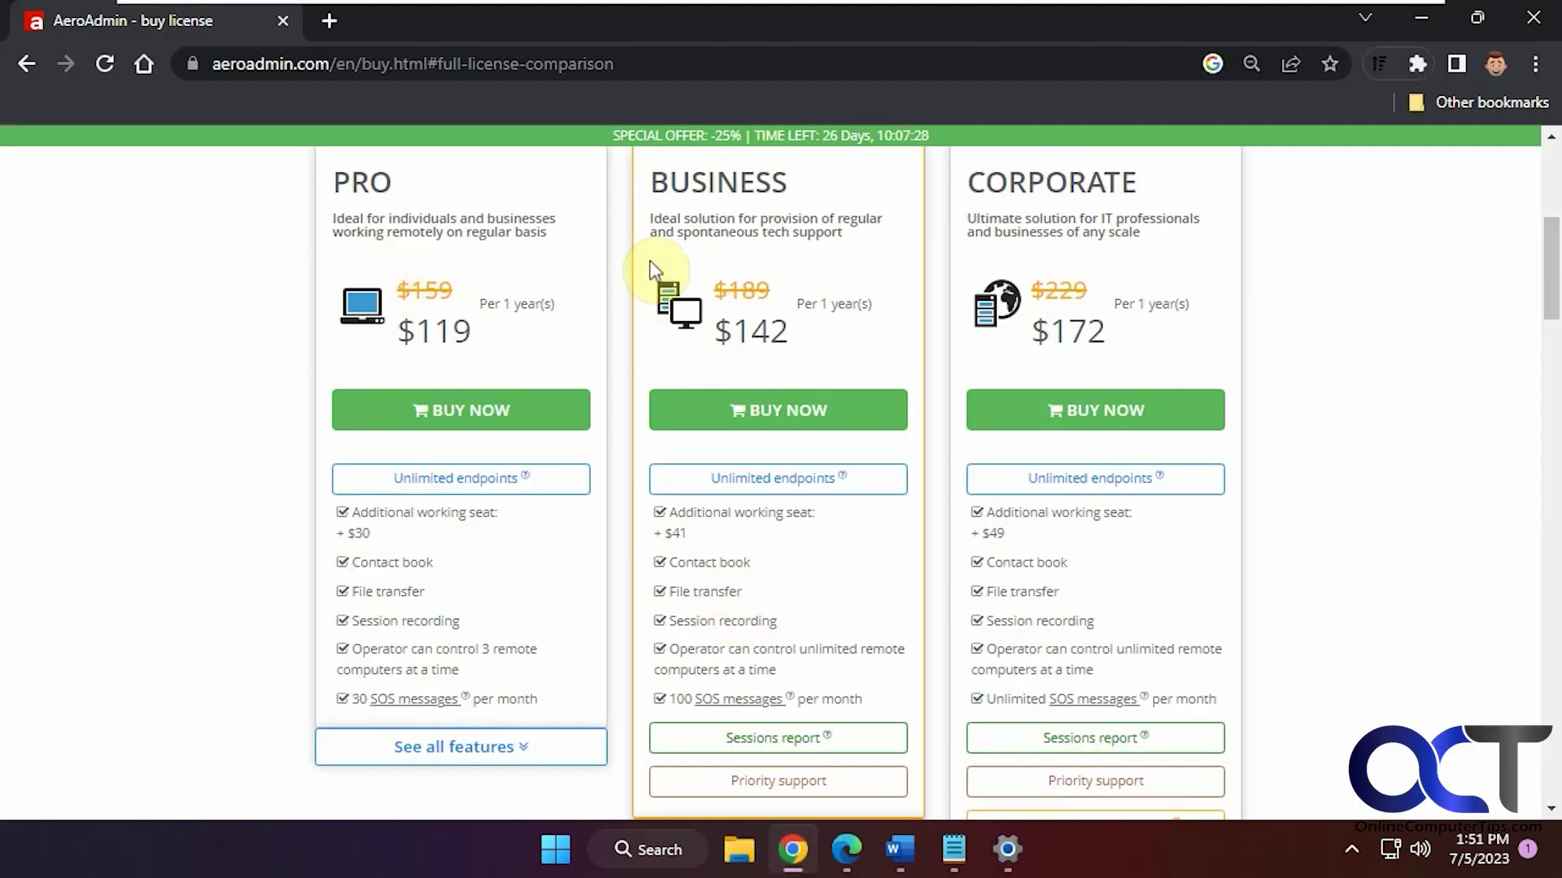
pyautogui.scroll(-2, 1292, 436)
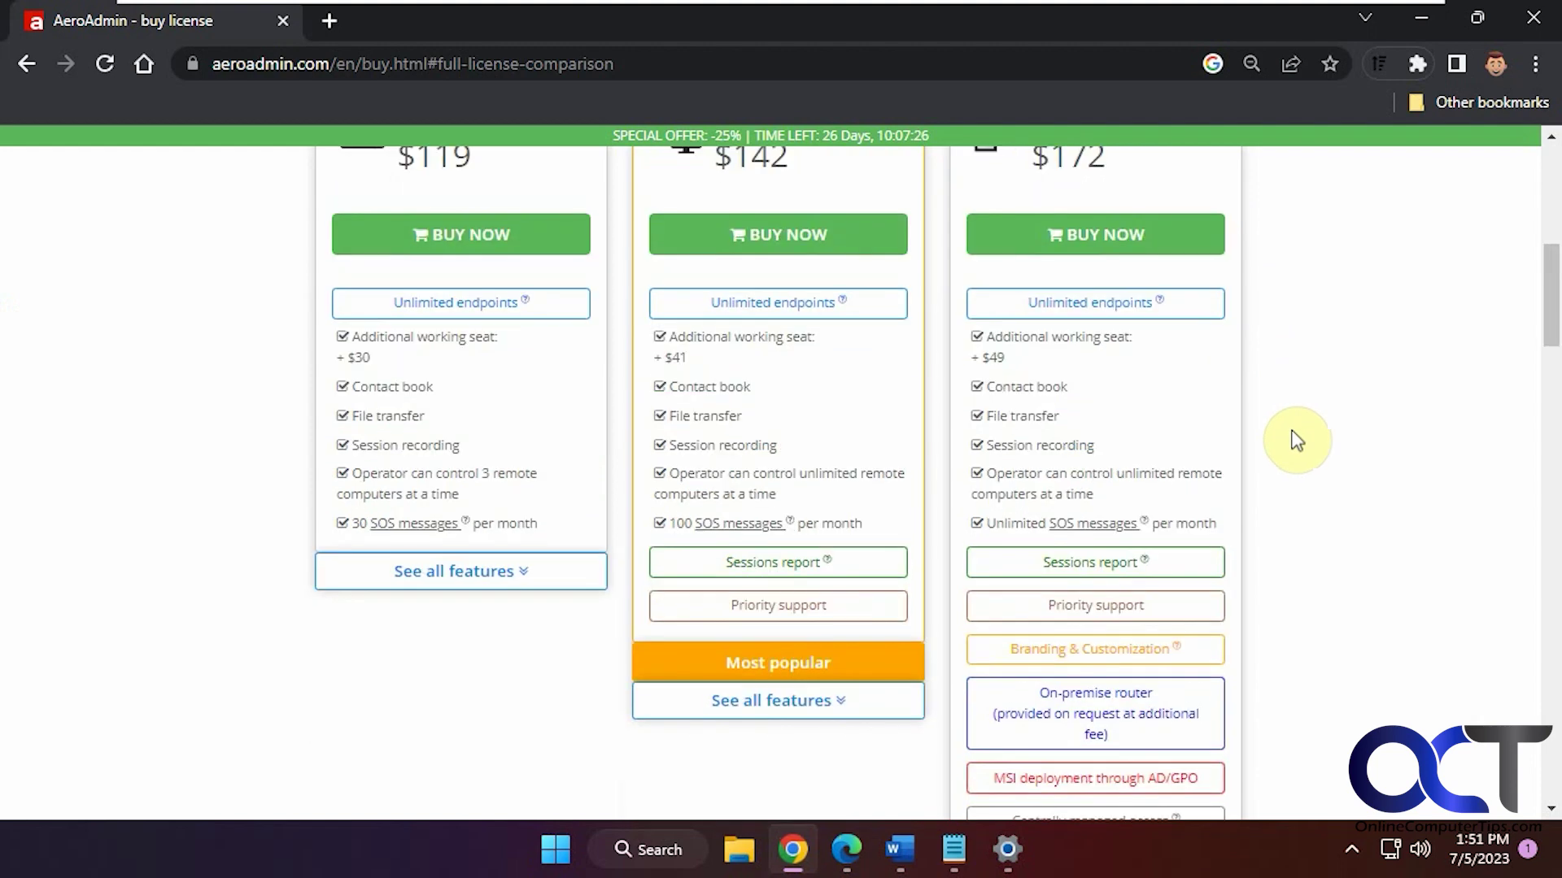
pyautogui.scroll(-2, 1290, 428)
pyautogui.scroll(3, 1341, 252)
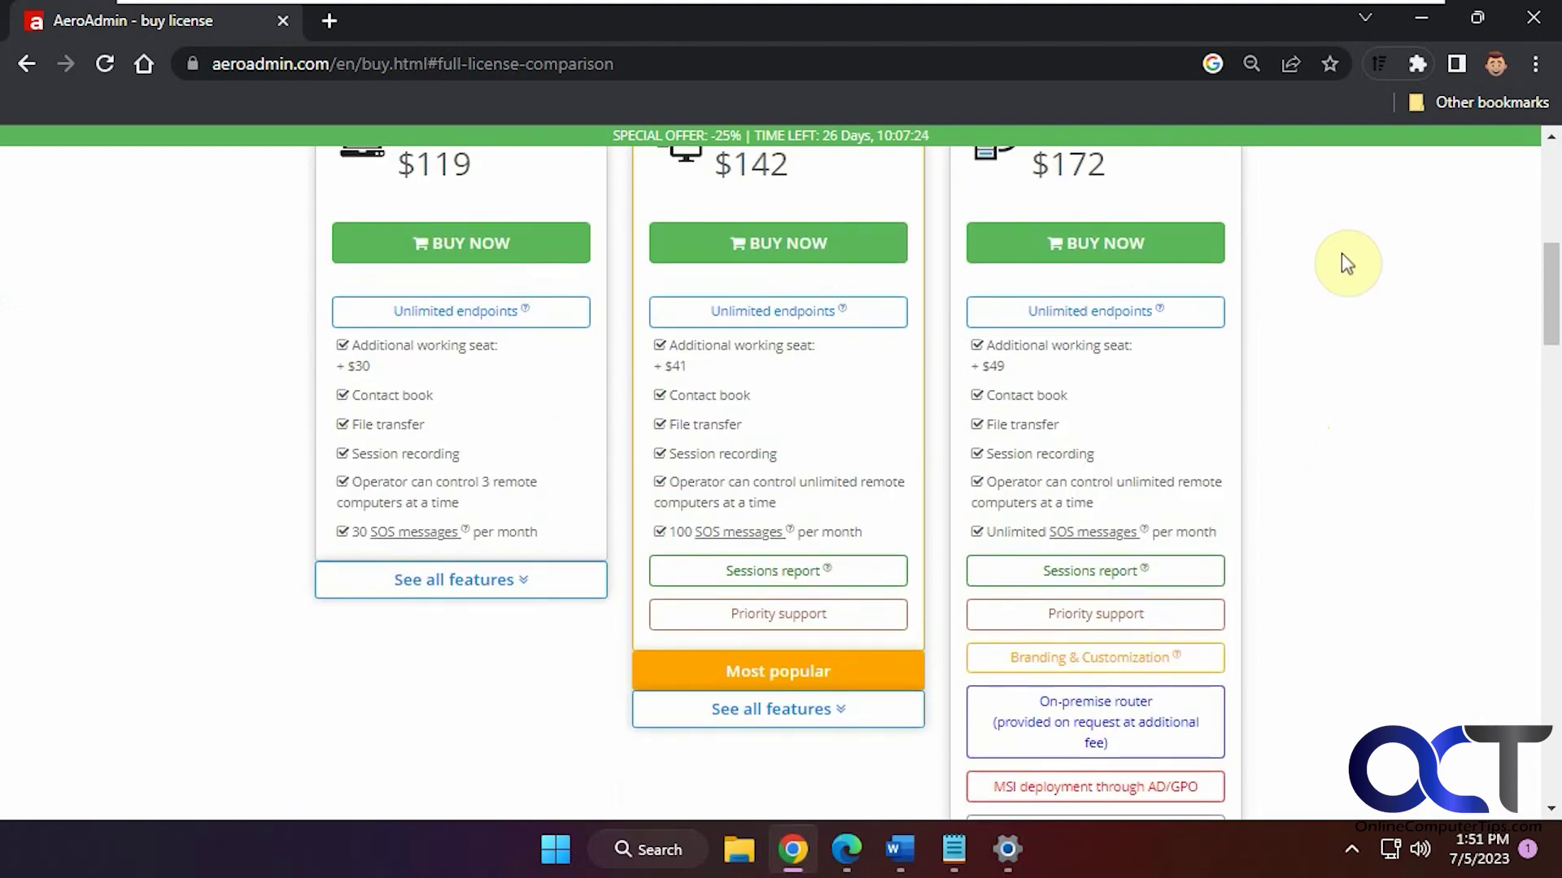
pyautogui.scroll(6, 1430, 261)
pyautogui.click(1416, 18)
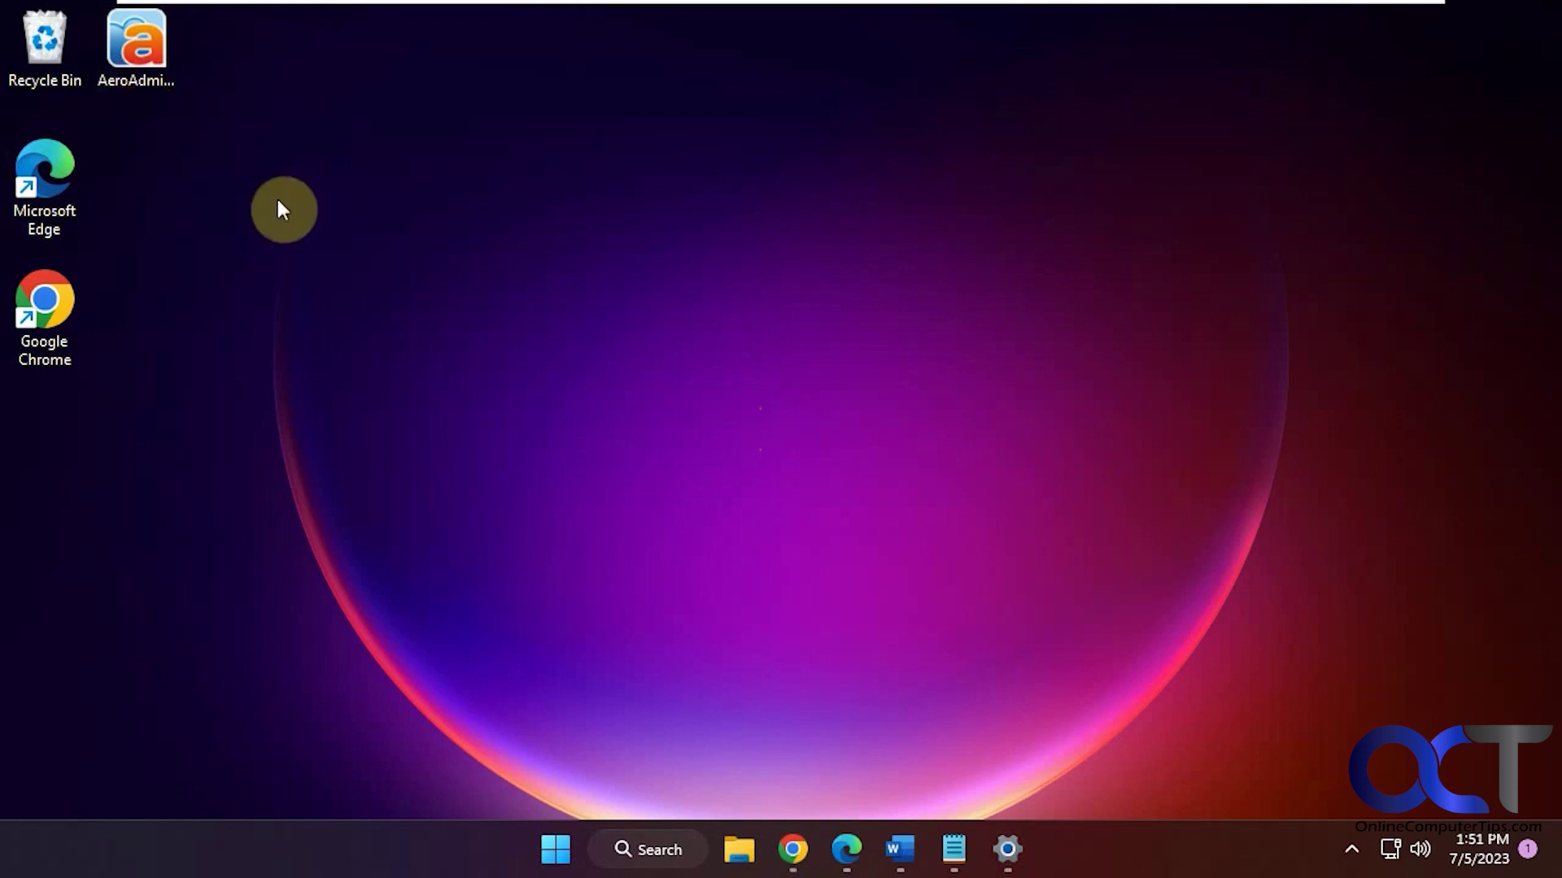
# - Launch AeroAdmin from its desktop icon and approve the UAC prompt
pyautogui.click(127, 57)
pyautogui.doubleClick(127, 58)
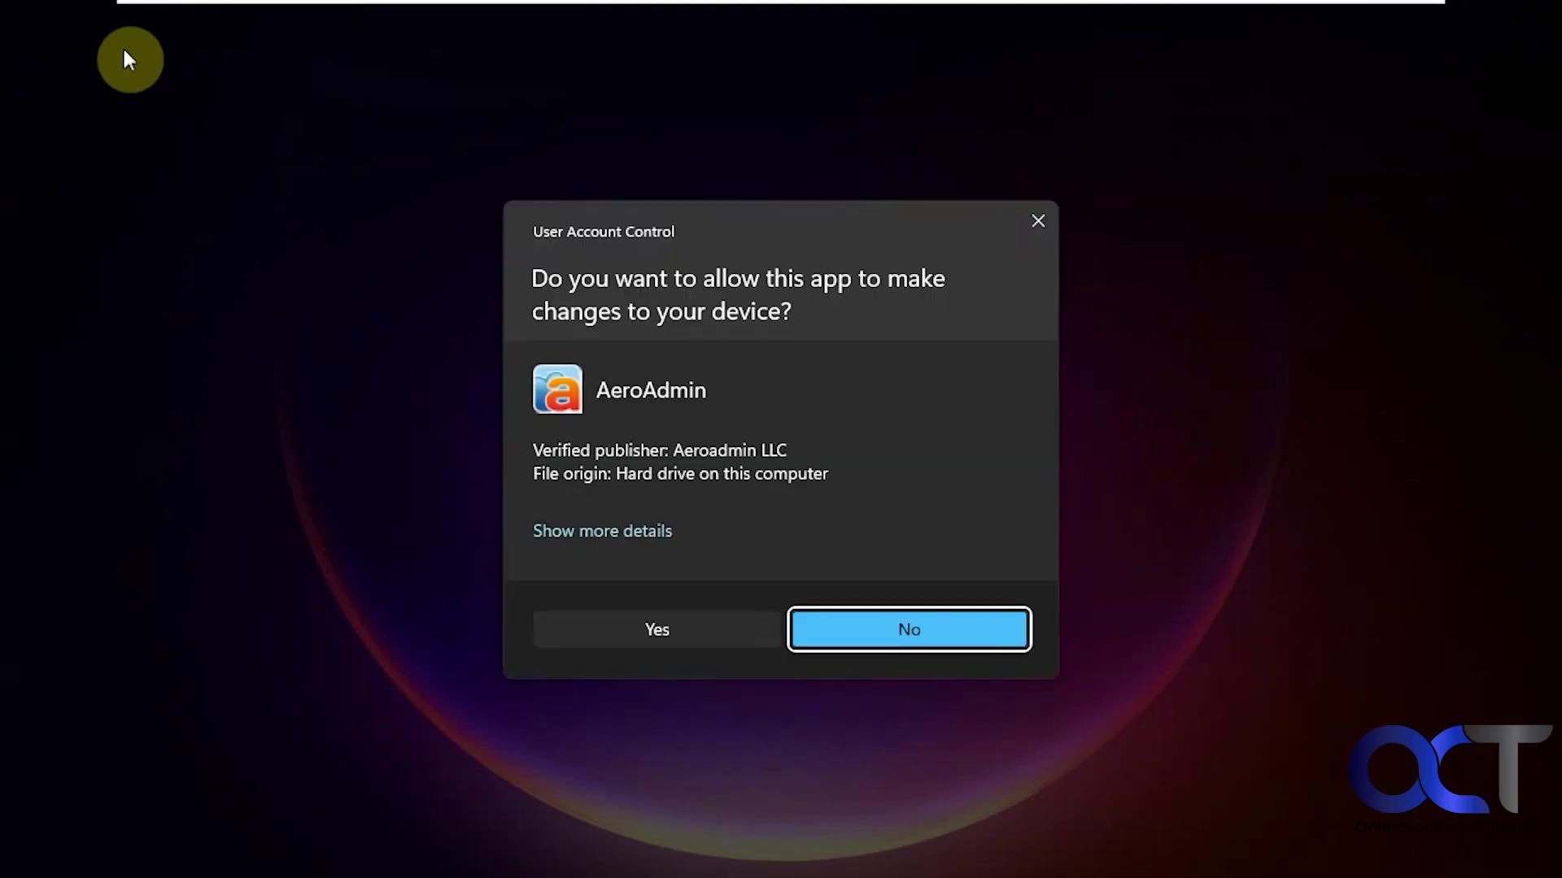
pyautogui.click(715, 640)
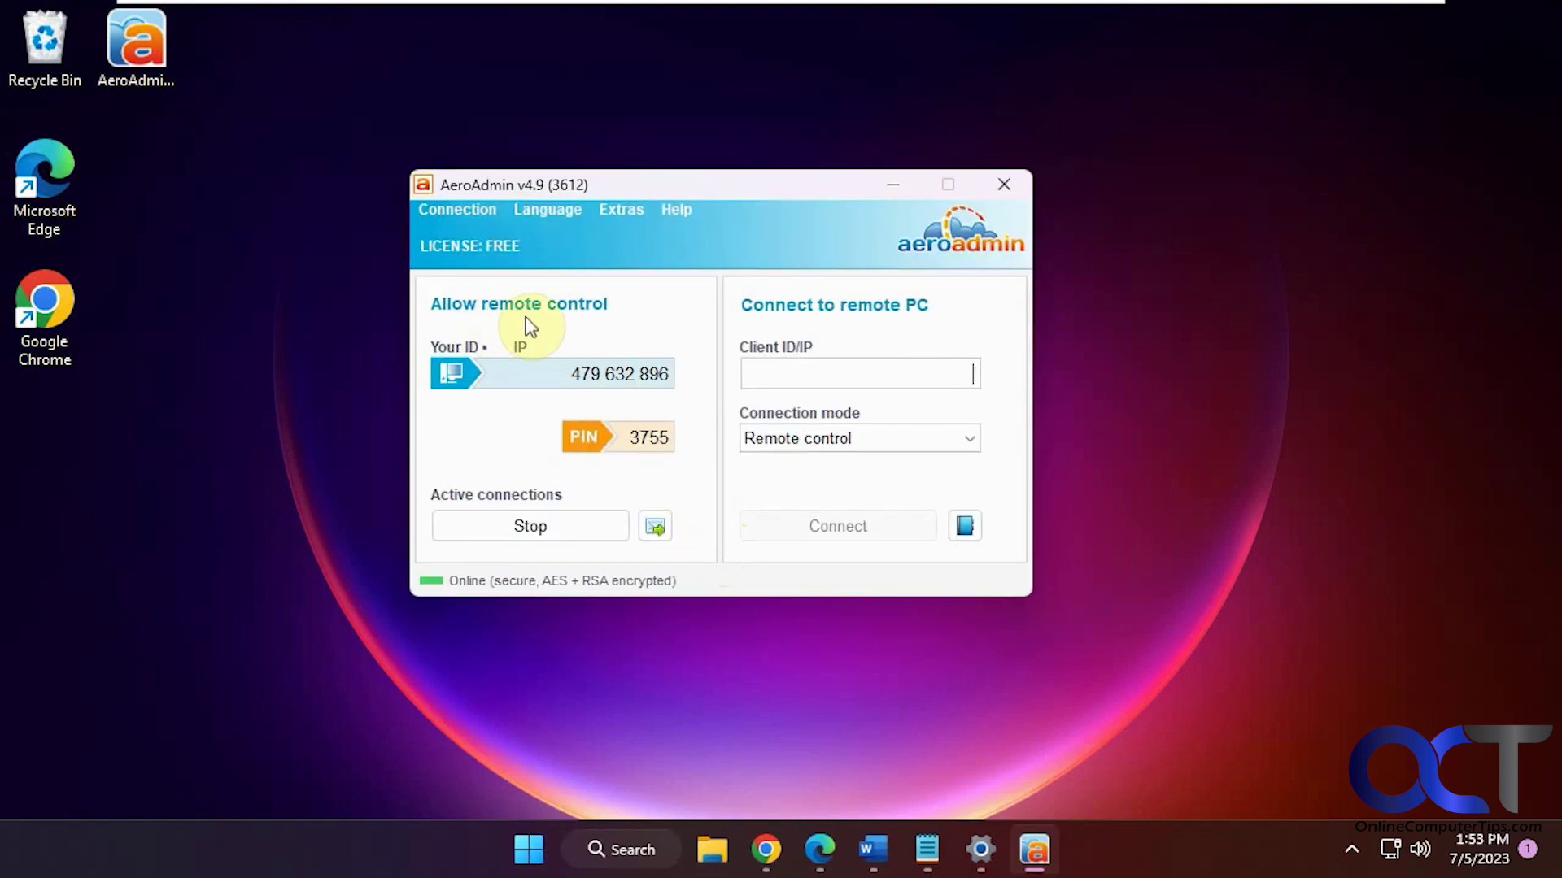
# - Copy the Windows 11 PC's AeroAdmin ID and switch back to the host
pyautogui.moveTo(560, 372); pyautogui.dragTo(716, 374)
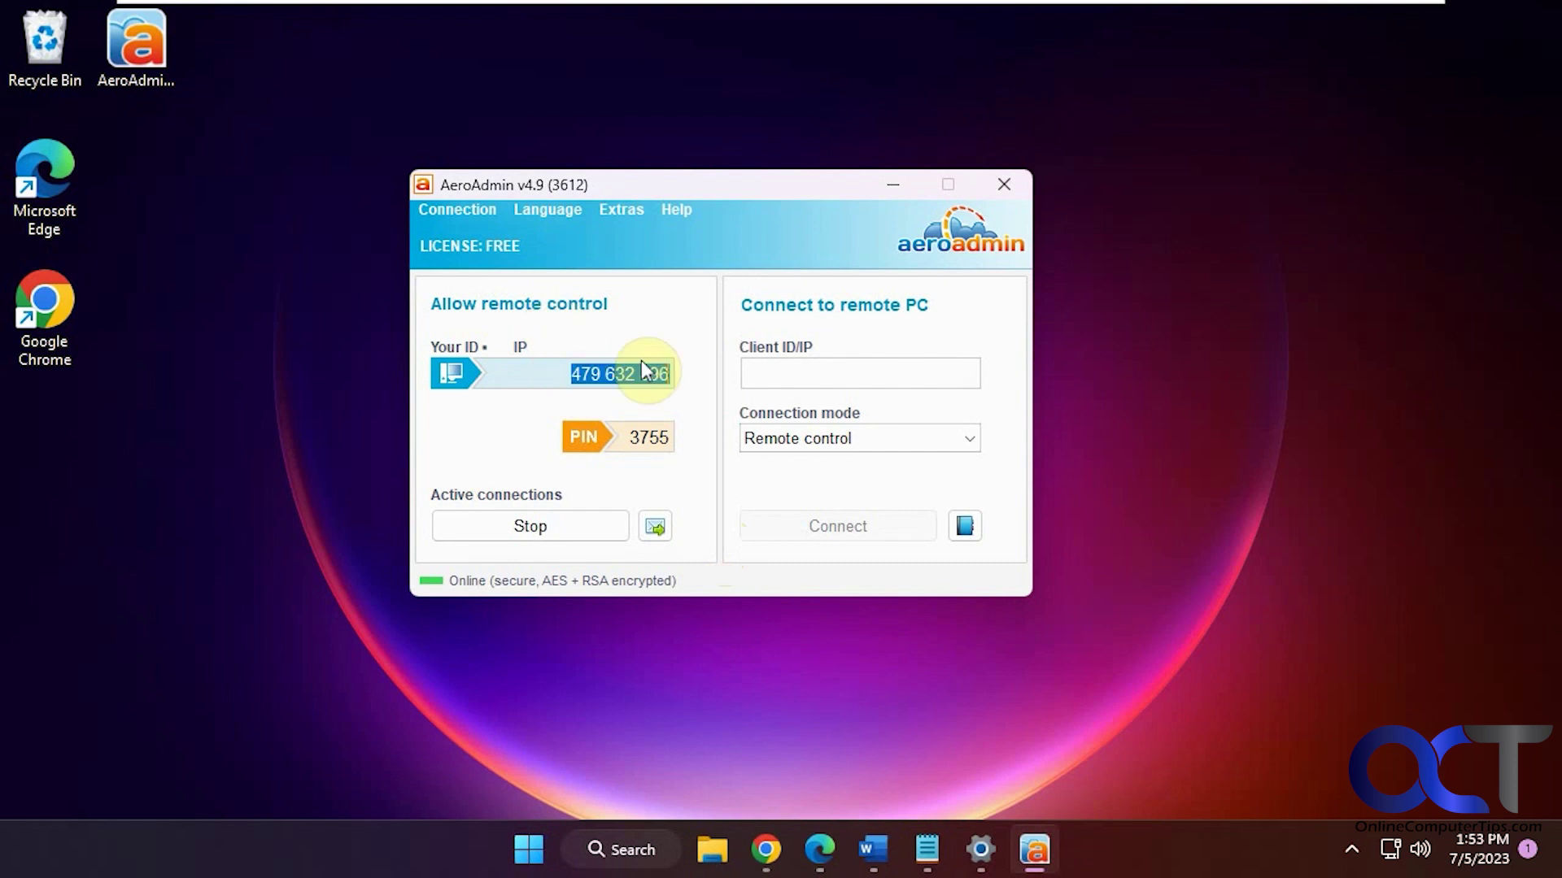
pyautogui.rightClick(626, 374)
pyautogui.click(680, 454)
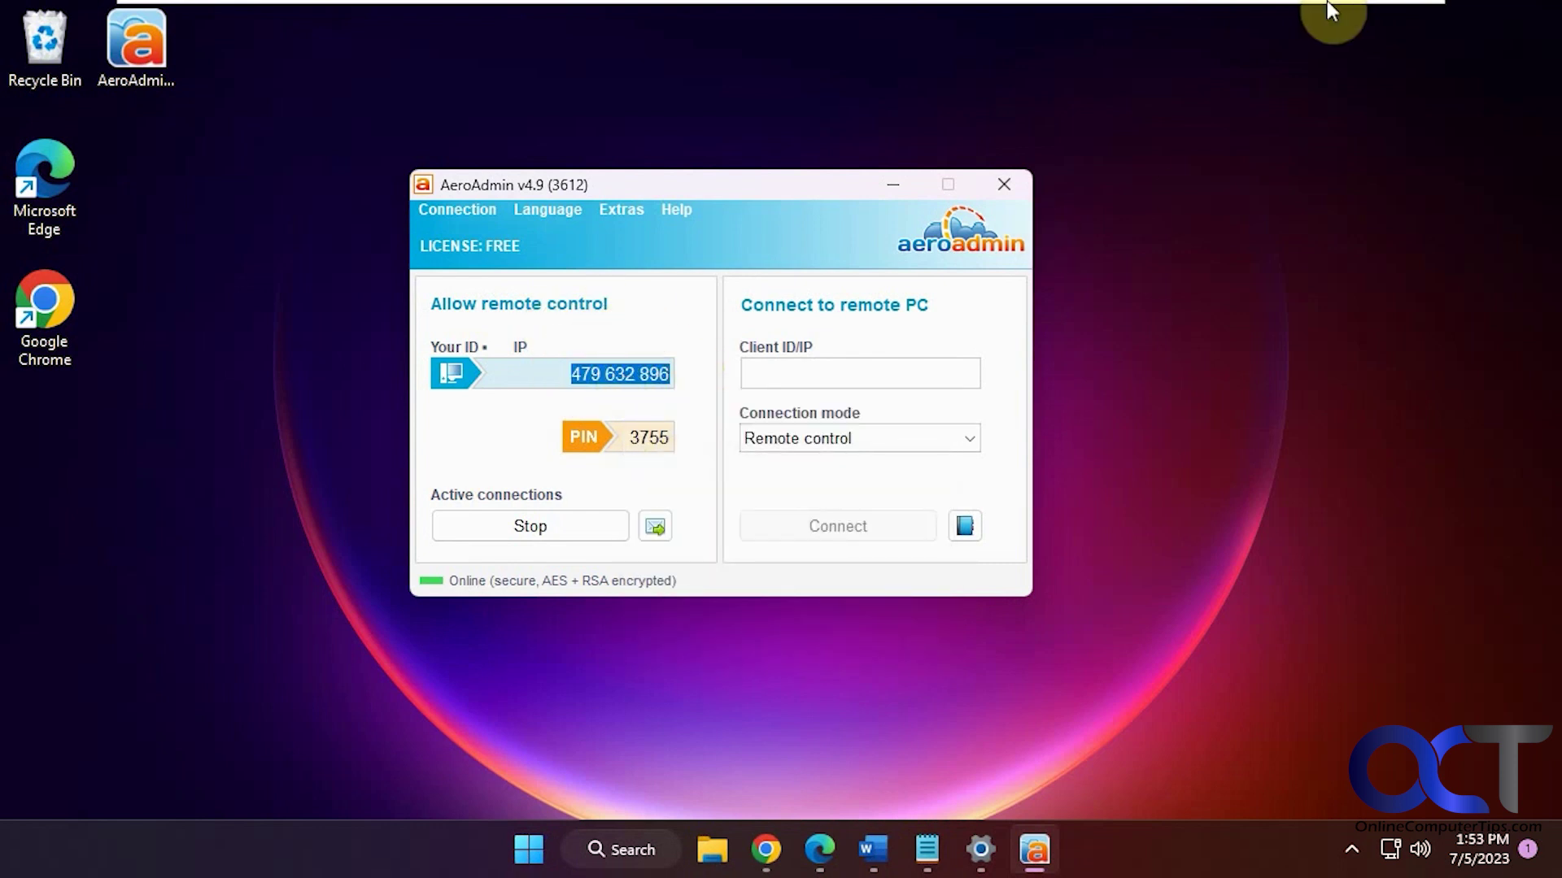
pyautogui.click(1341, 16)
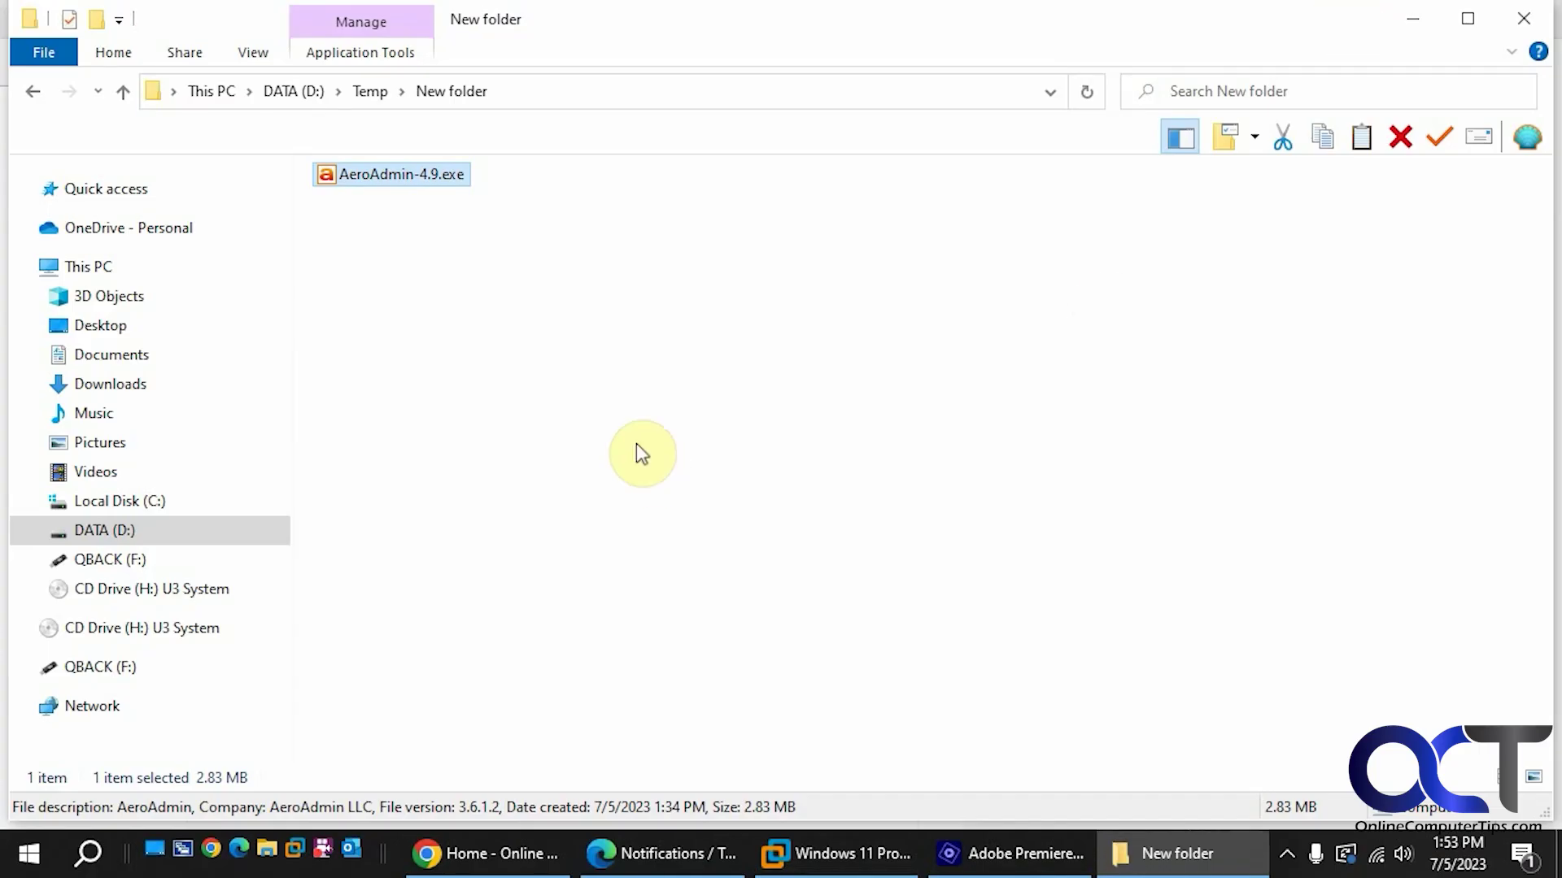
pyautogui.click(411, 176)
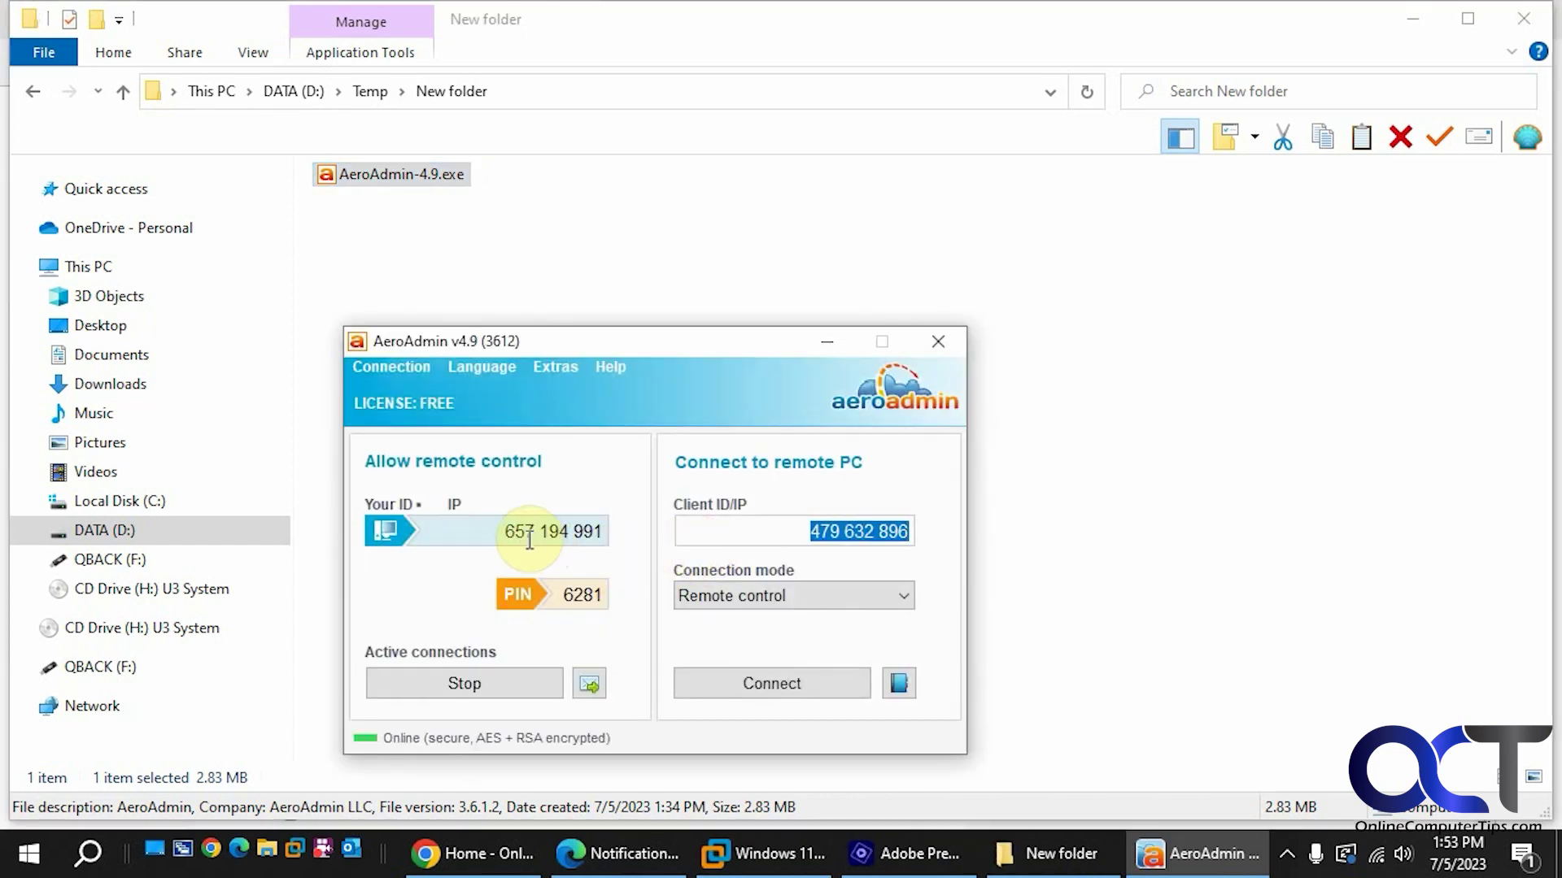
pyautogui.click(794, 530)
pyautogui.doubleClick(821, 530)
pyautogui.press('End')
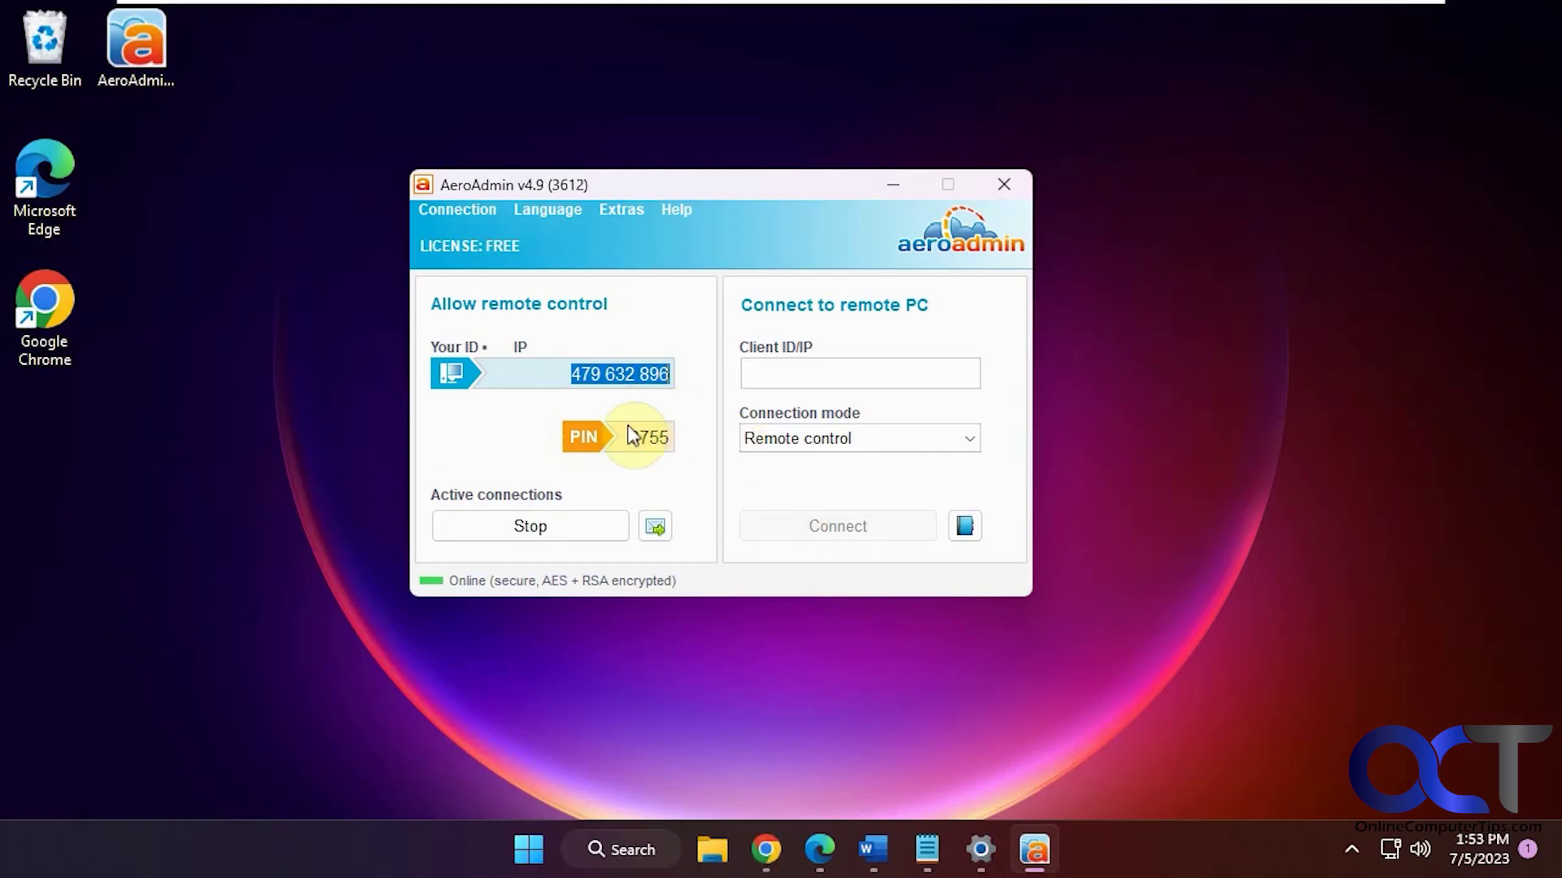
pyautogui.doubleClick(636, 436)
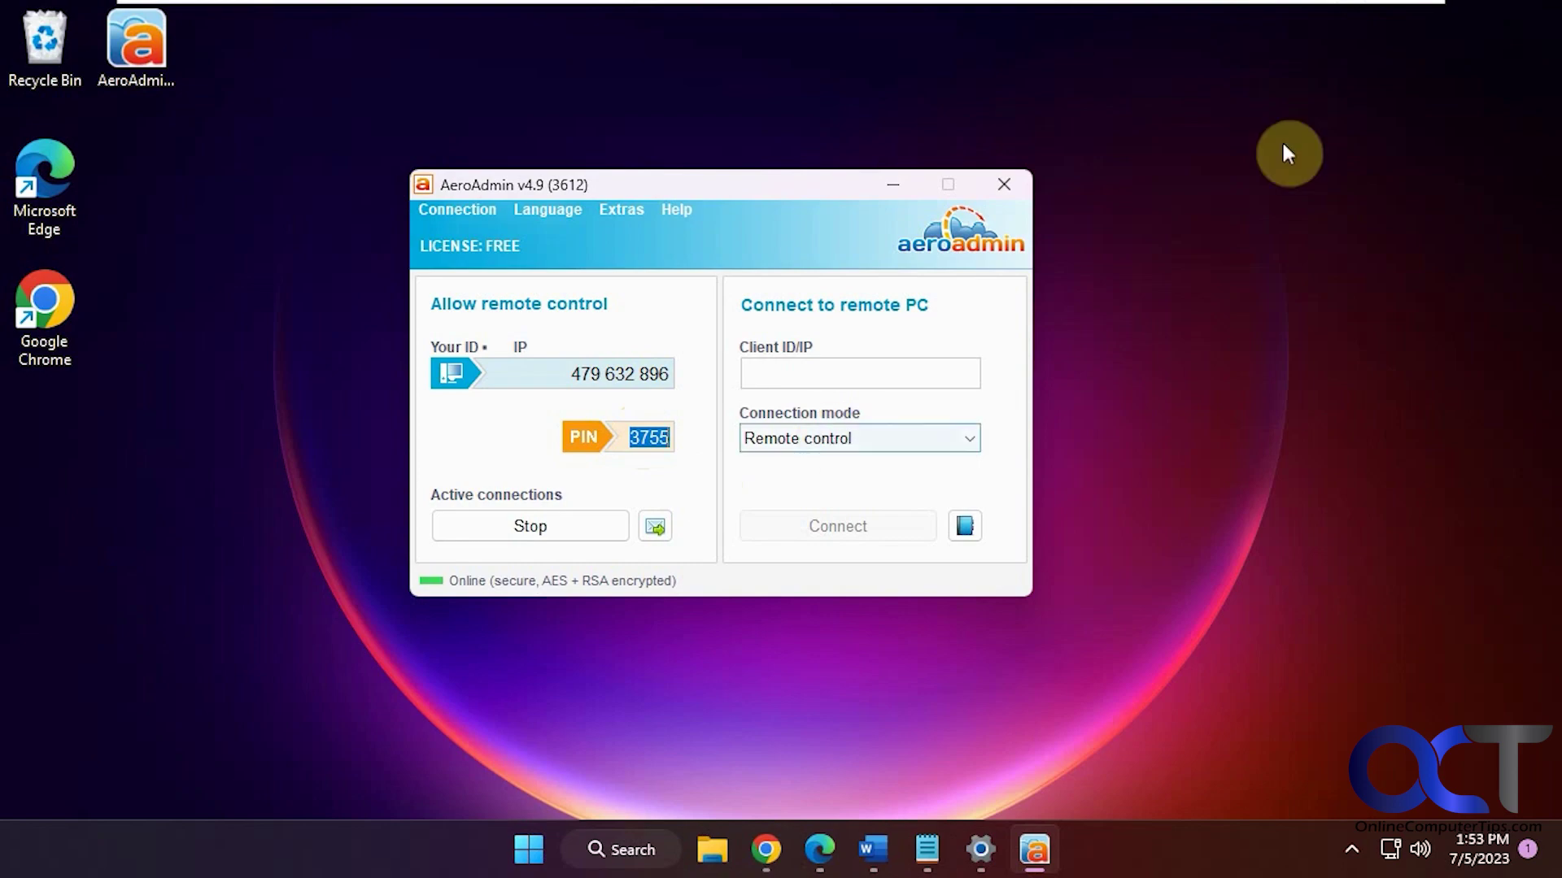
pyautogui.click(1346, 13)
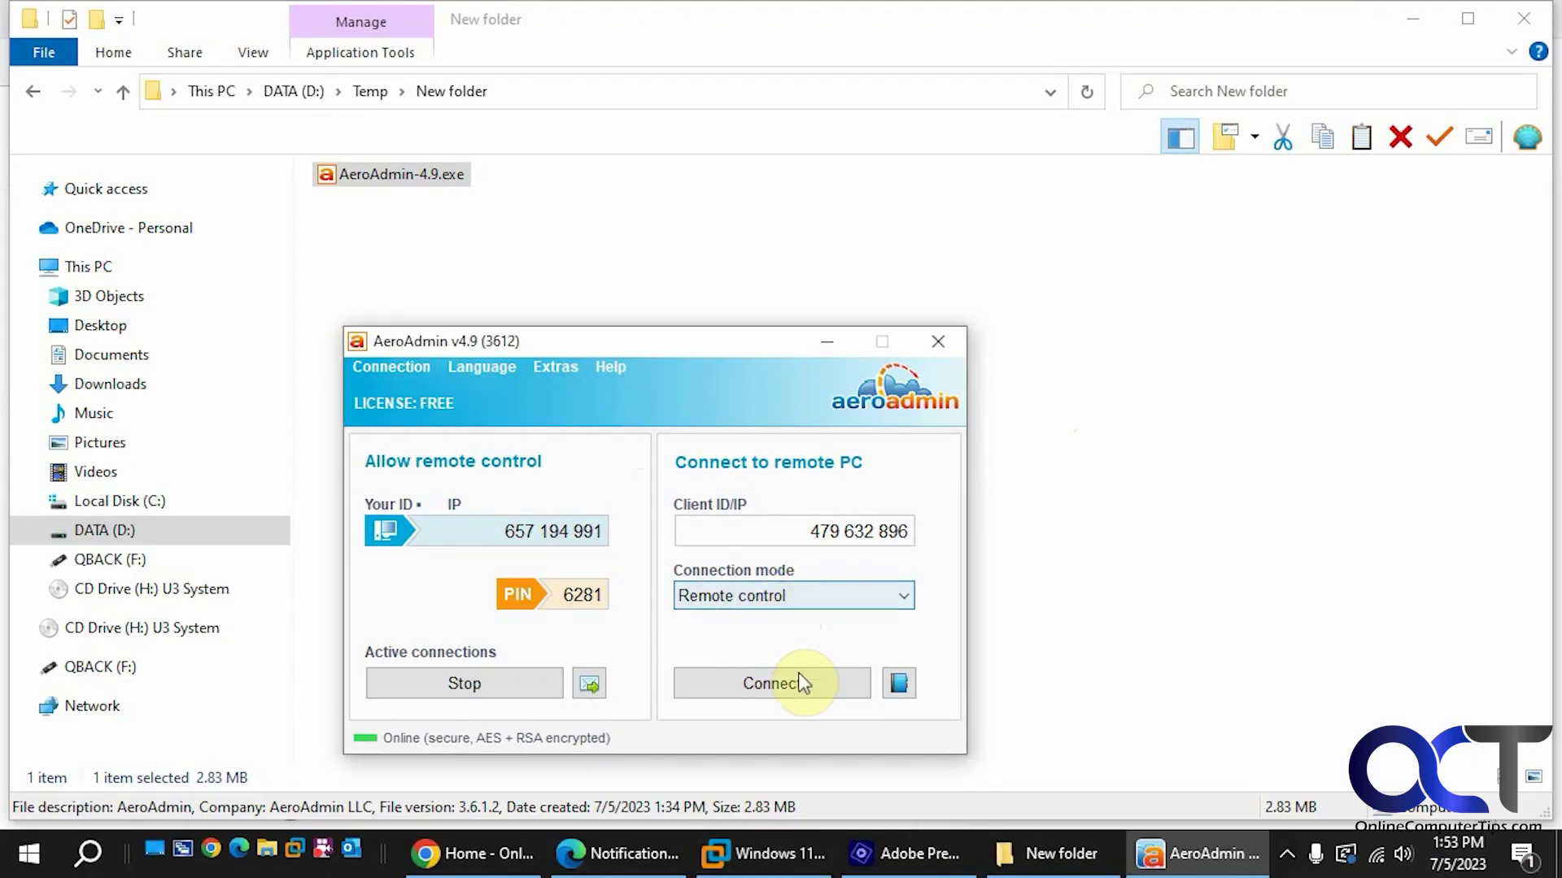
pyautogui.click(817, 599)
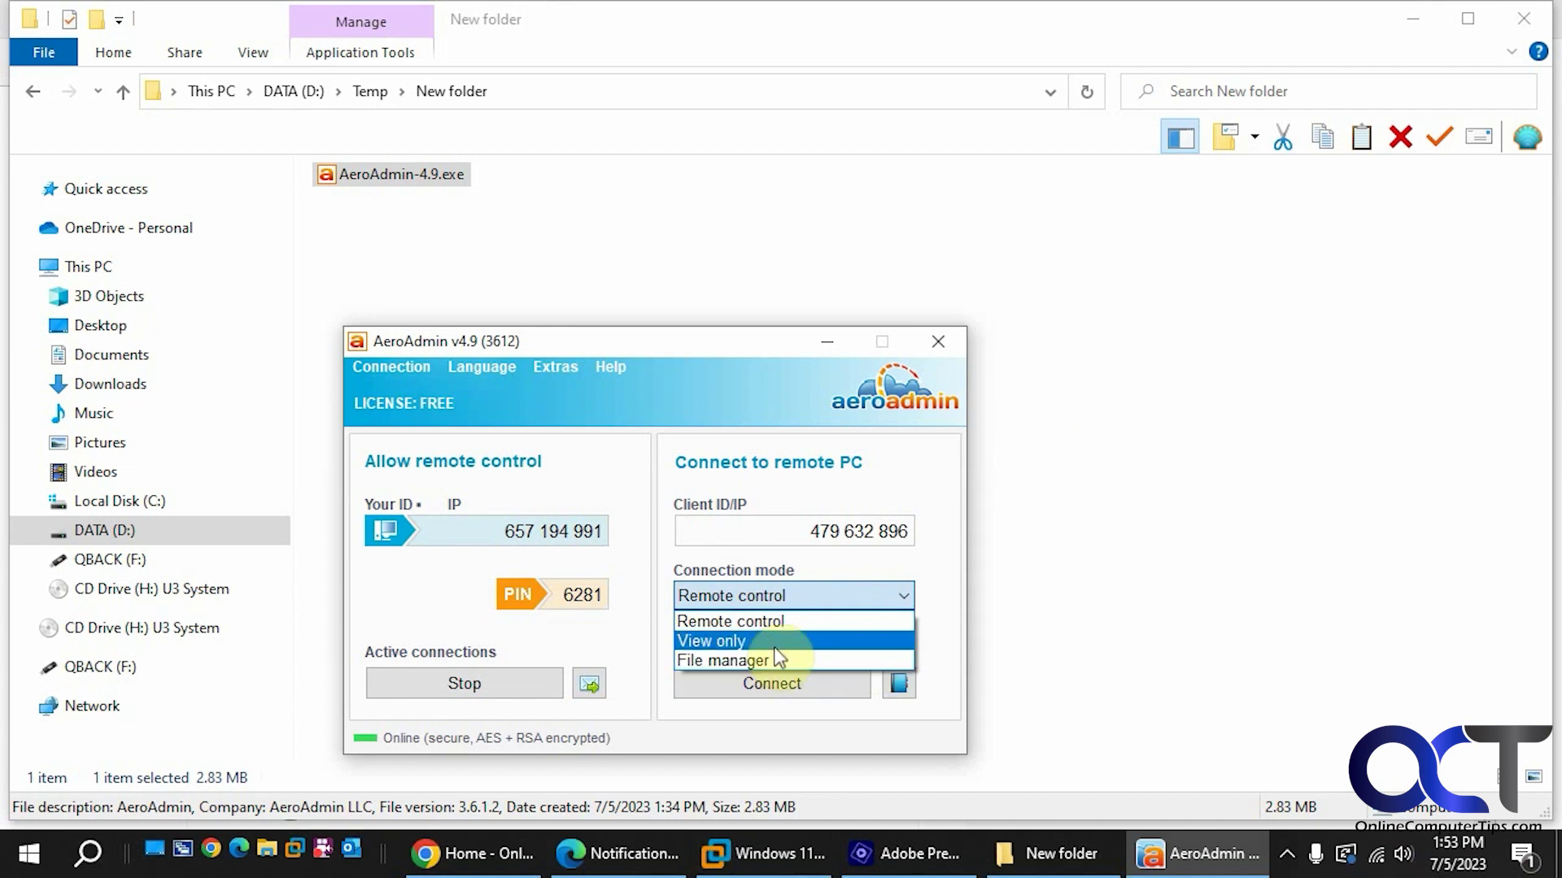
pyautogui.click(939, 625)
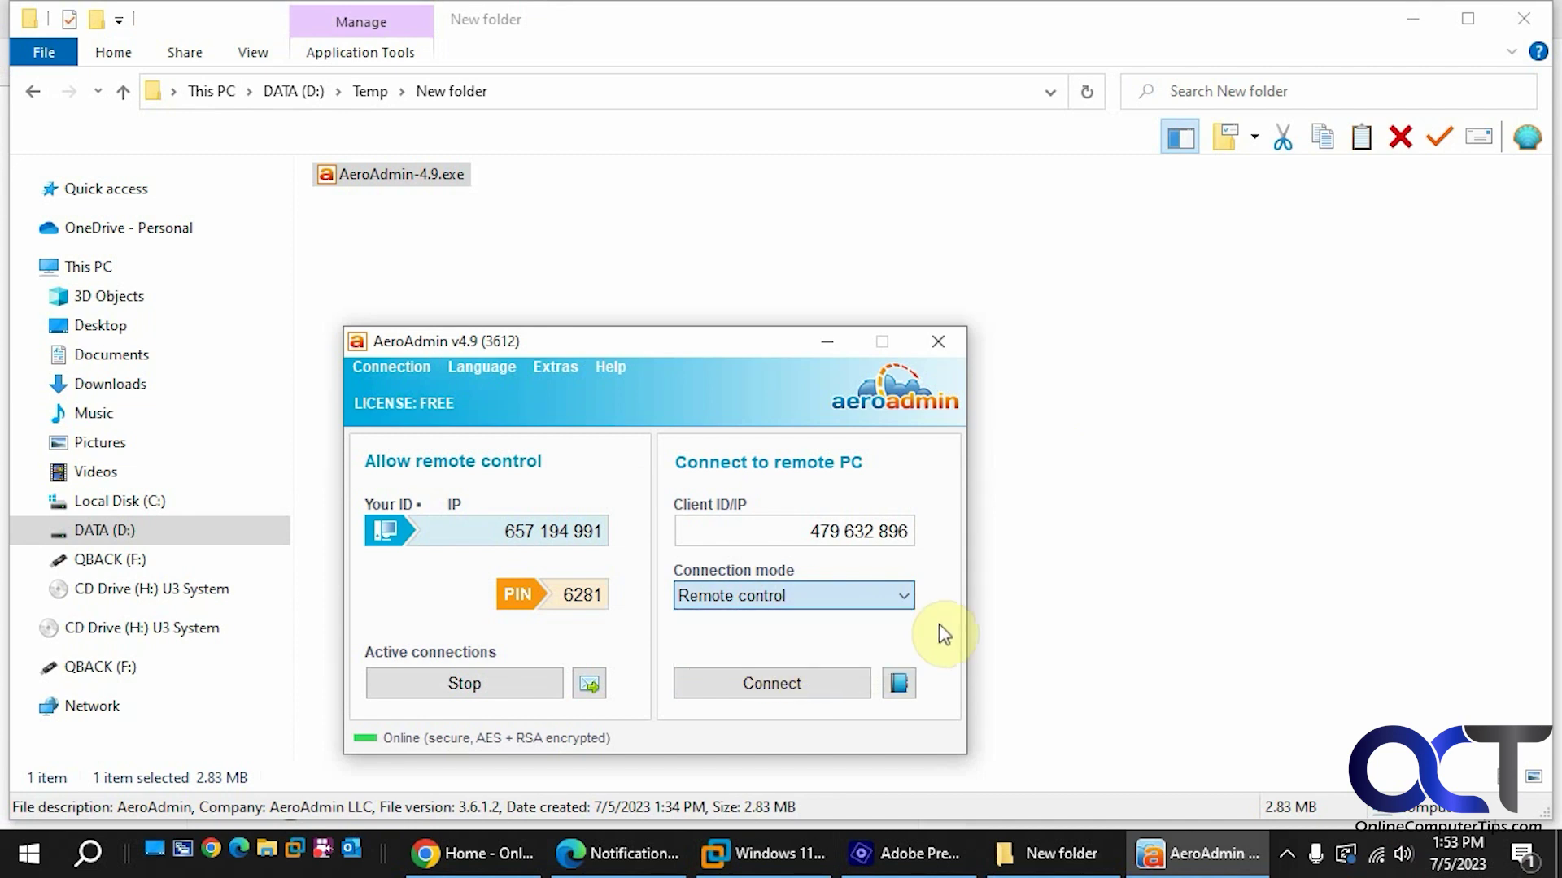
pyautogui.click(899, 685)
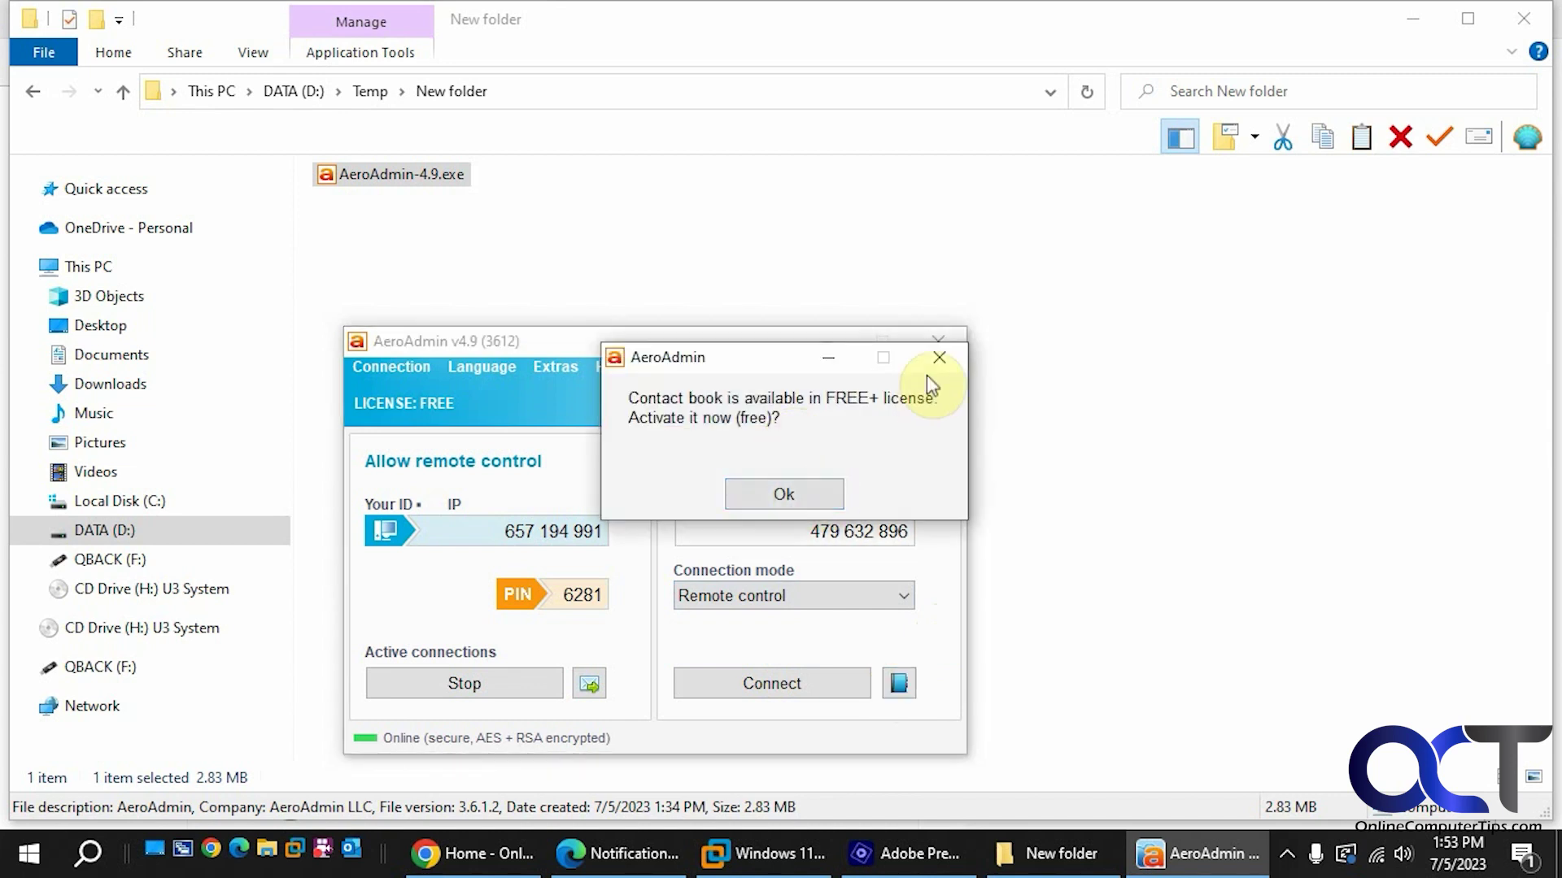
pyautogui.click(939, 357)
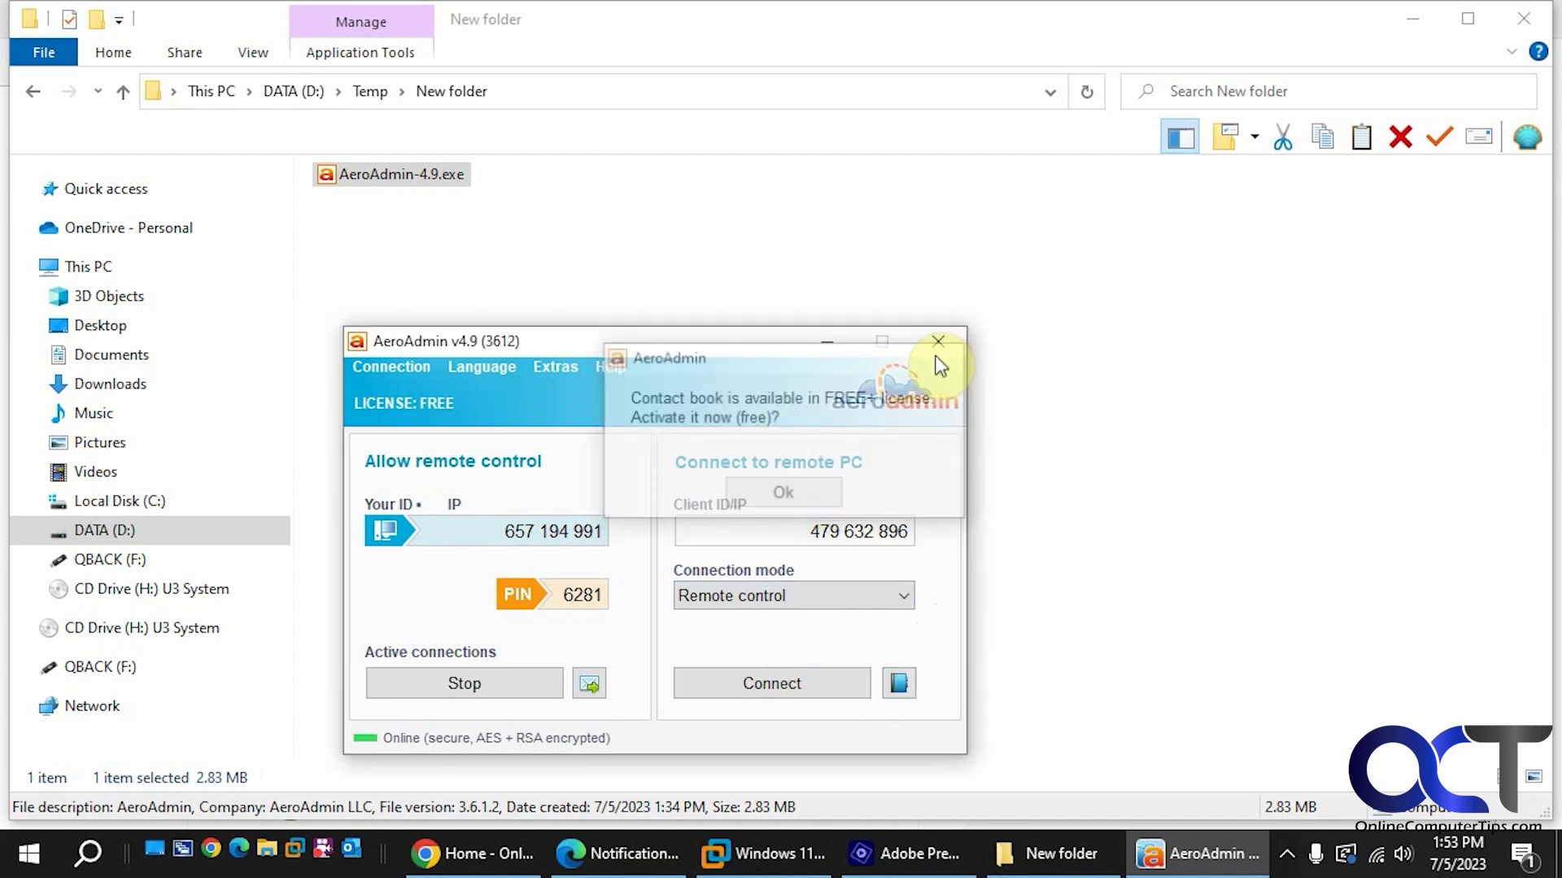
pyautogui.click(799, 685)
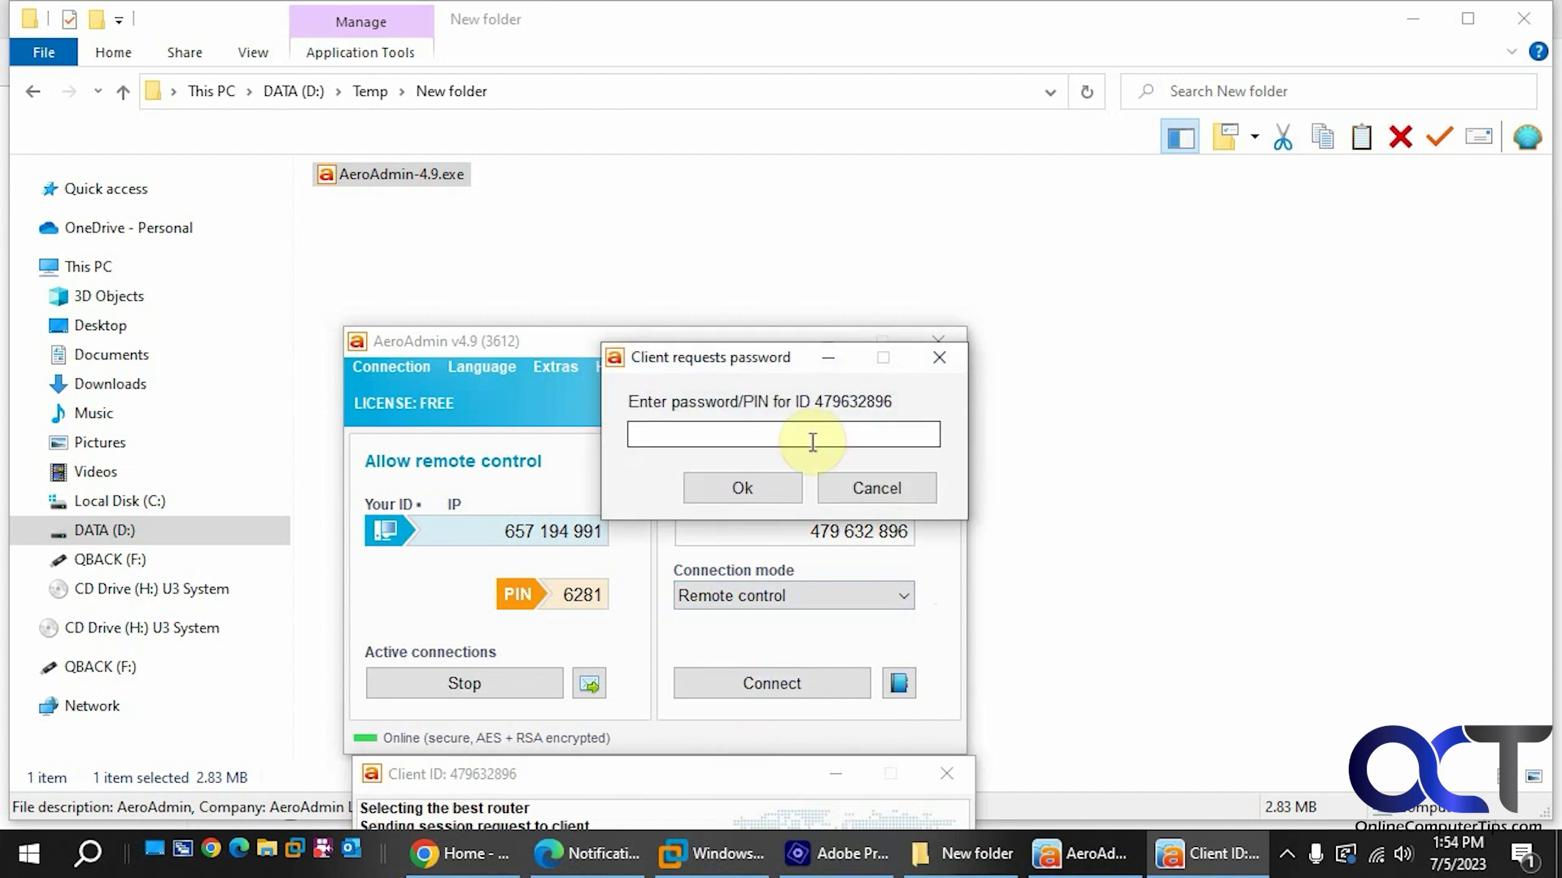
# - Enter the Windows 11 PC's PIN to connect and move the progress window fully into view
pyautogui.write('••••')
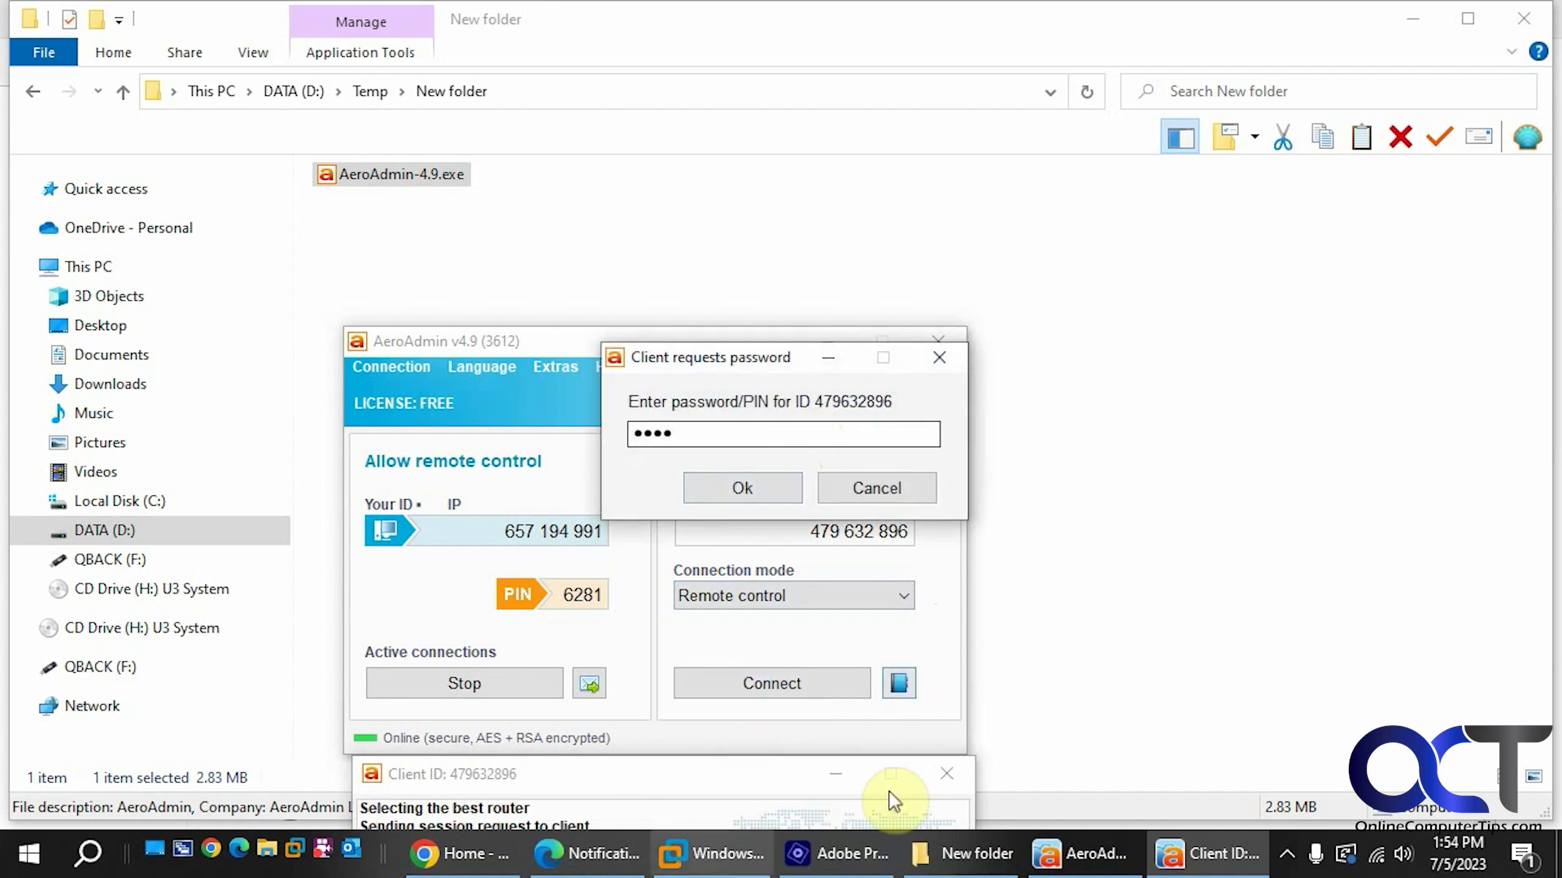
pyautogui.click(753, 486)
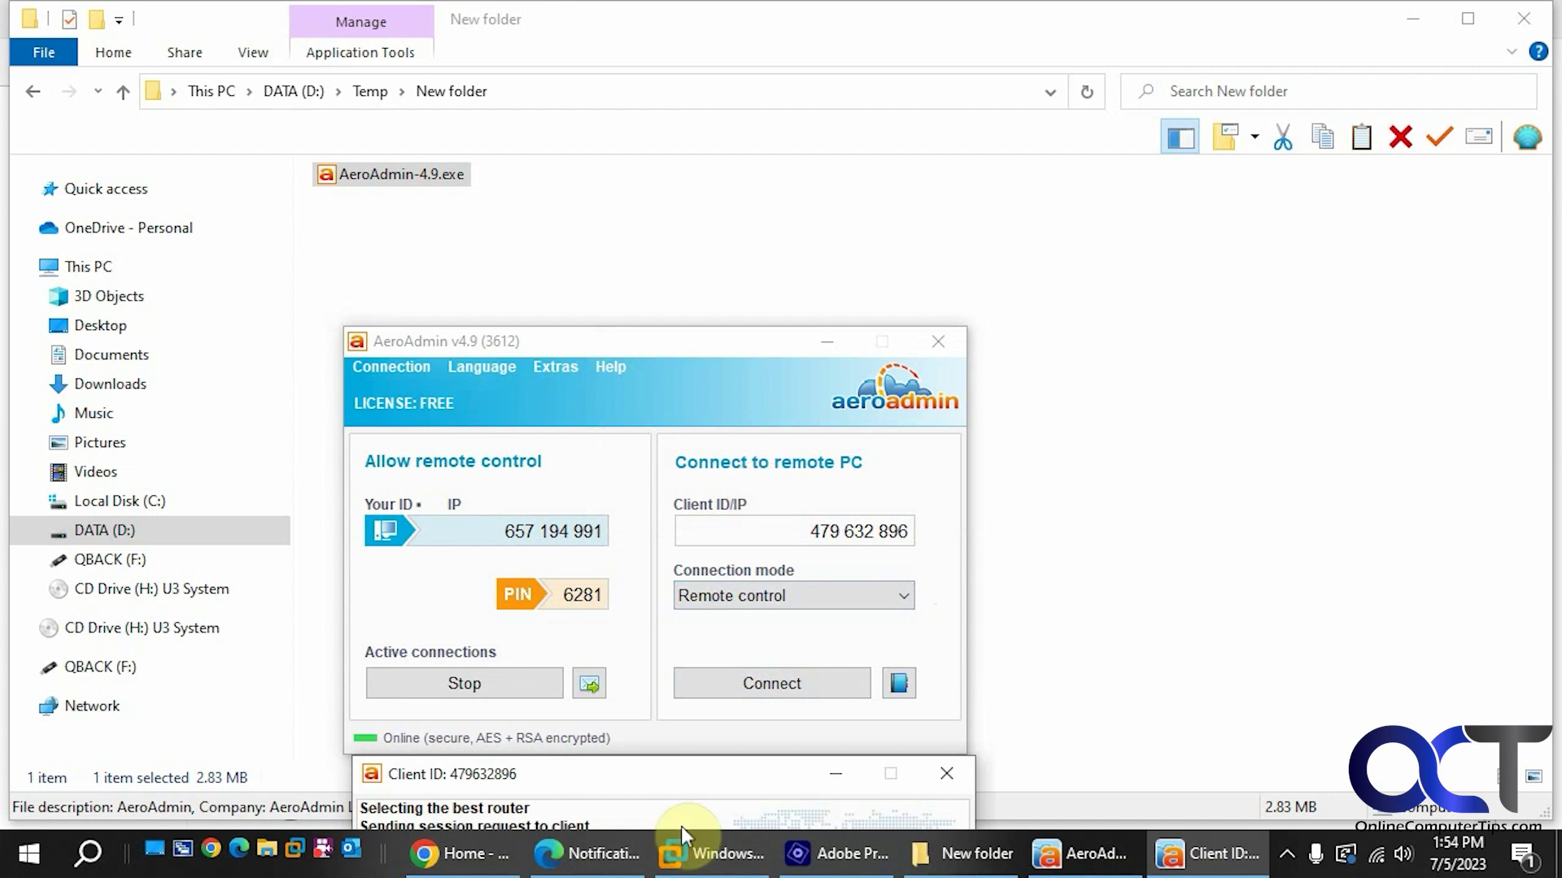
pyautogui.moveTo(689, 782); pyautogui.dragTo(823, 481)
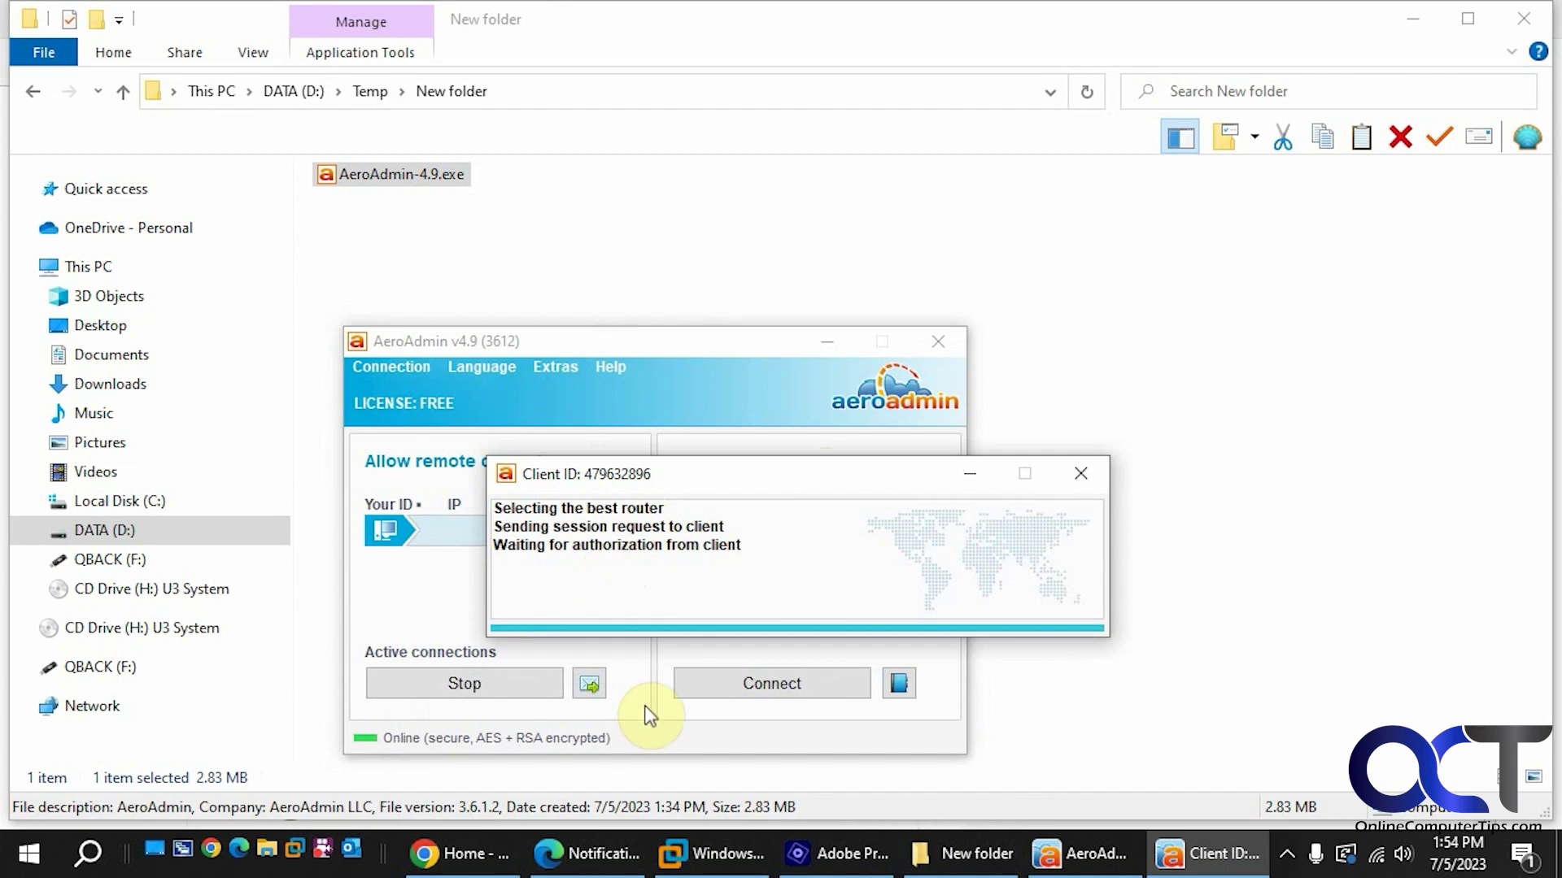
pyautogui.click(711, 858)
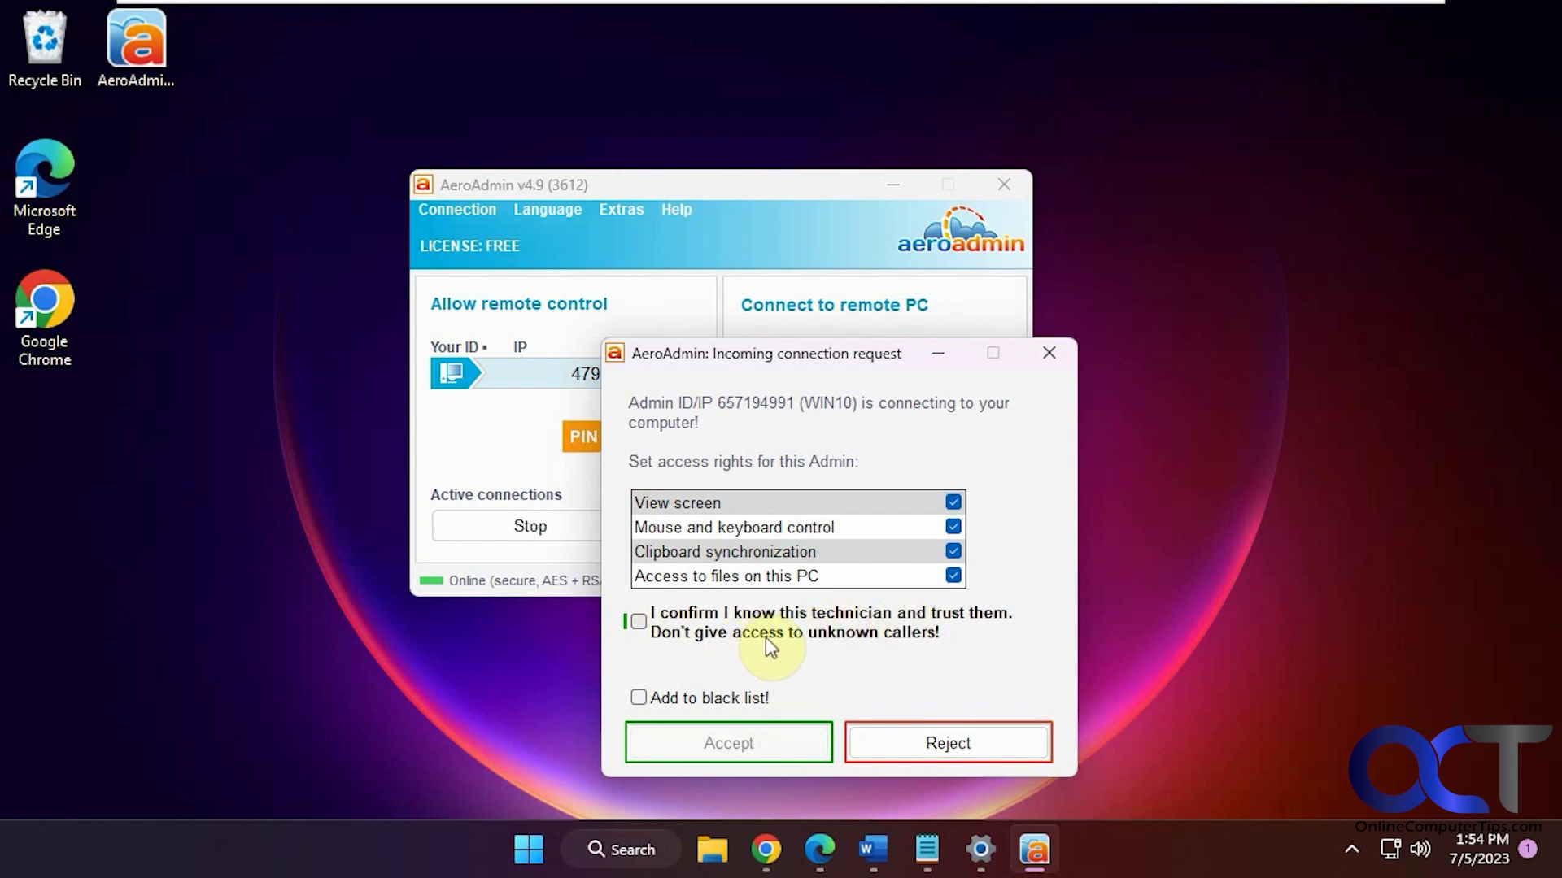
# - Tick 'I confirm I know this technician and trust them' and accept the incoming request
pyautogui.click(640, 624)
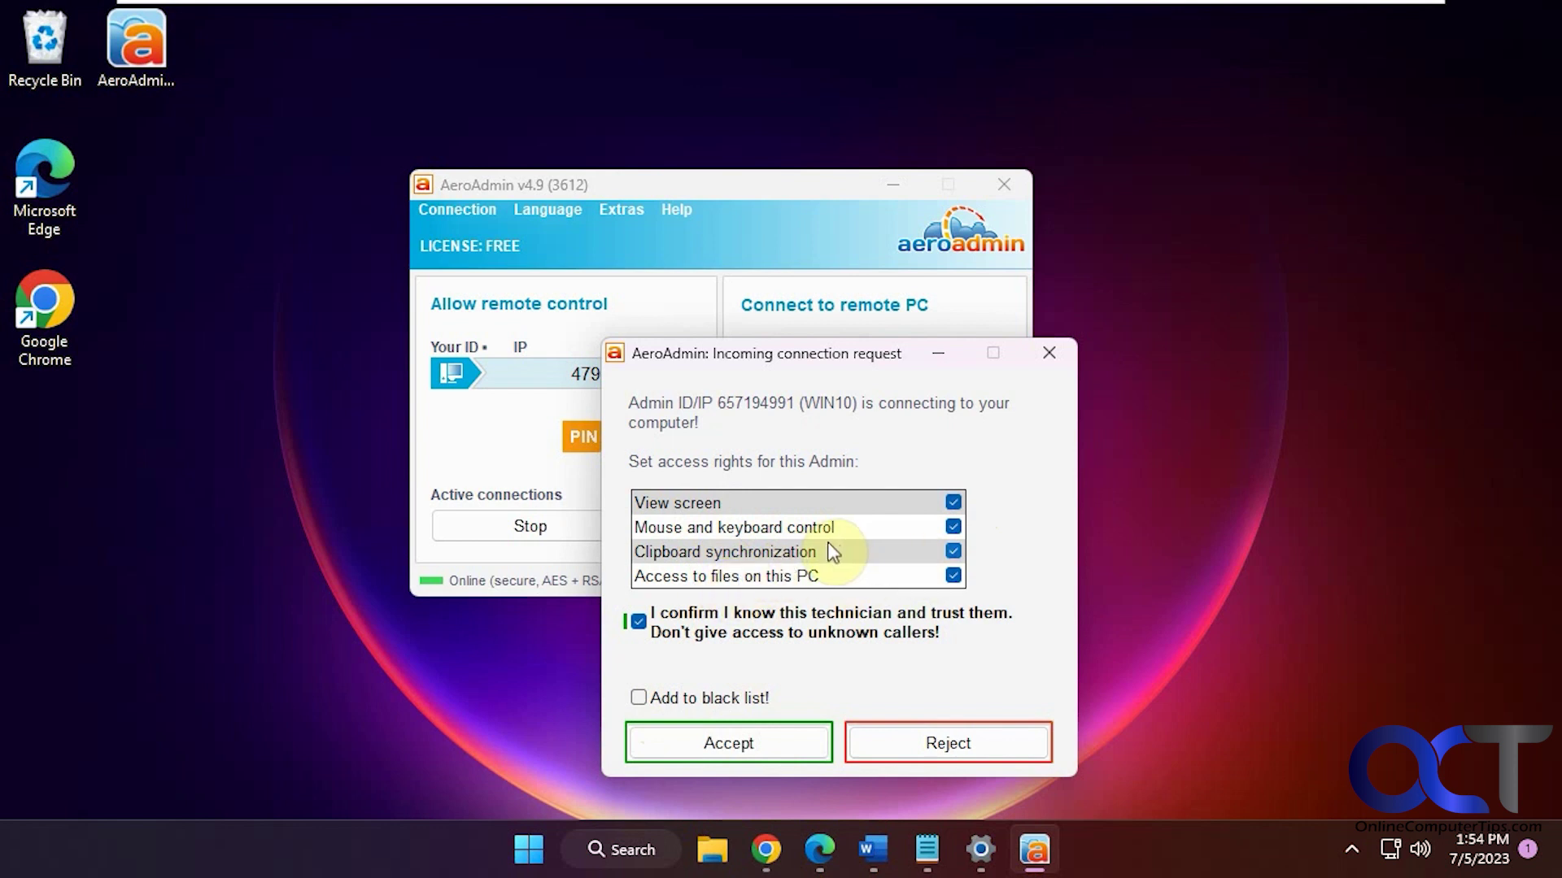
pyautogui.click(740, 737)
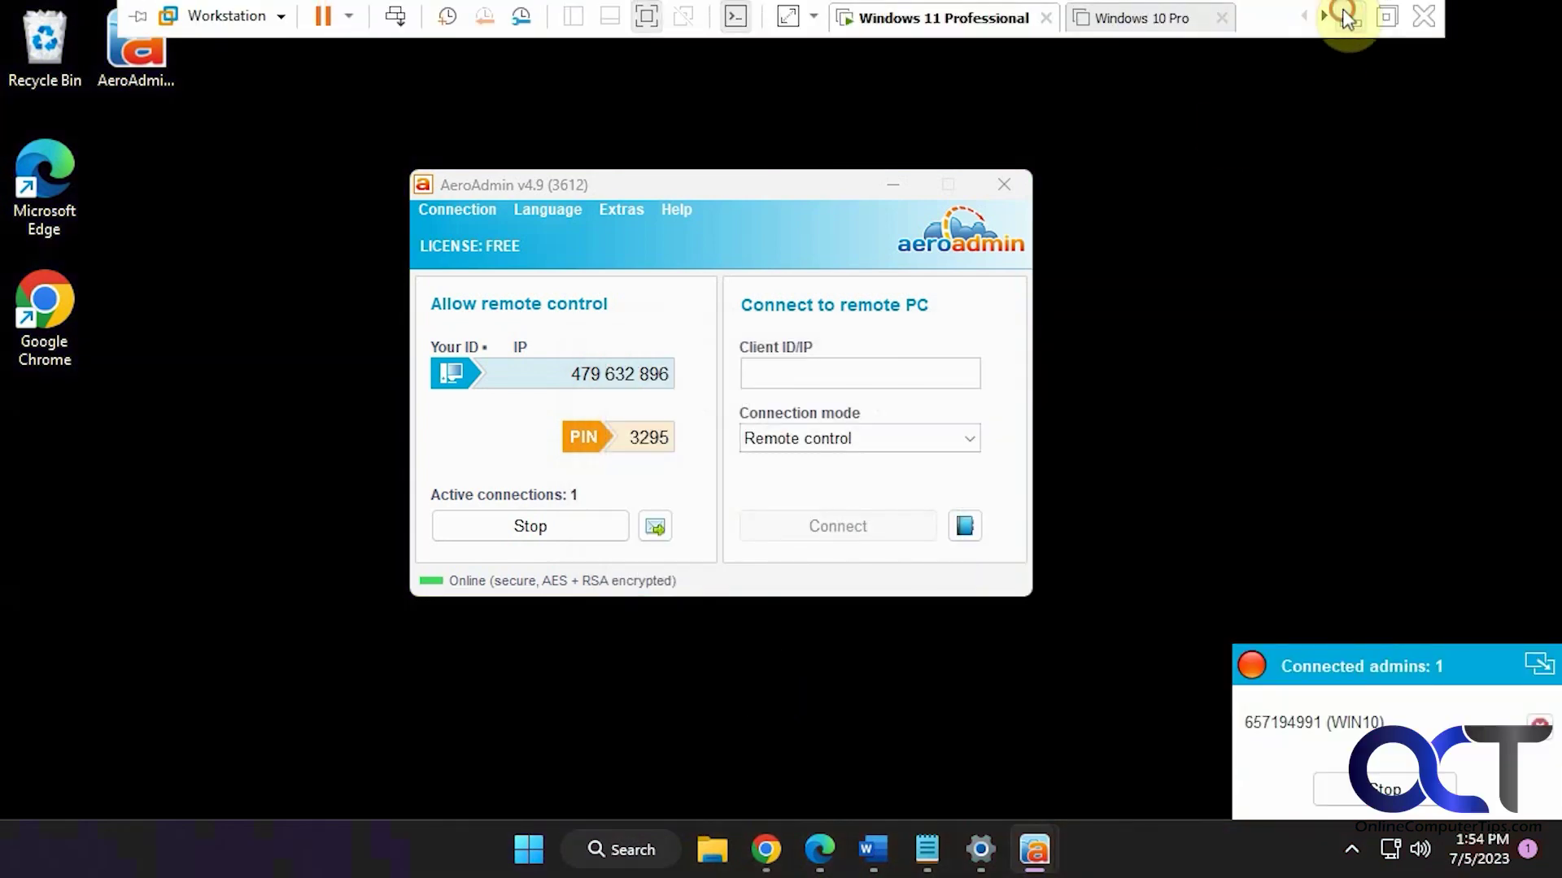
# - Move the WIN11PRO viewer window right and open Business Security Practices for Remote Workers.docx remotely
pyautogui.click(1342, 13)
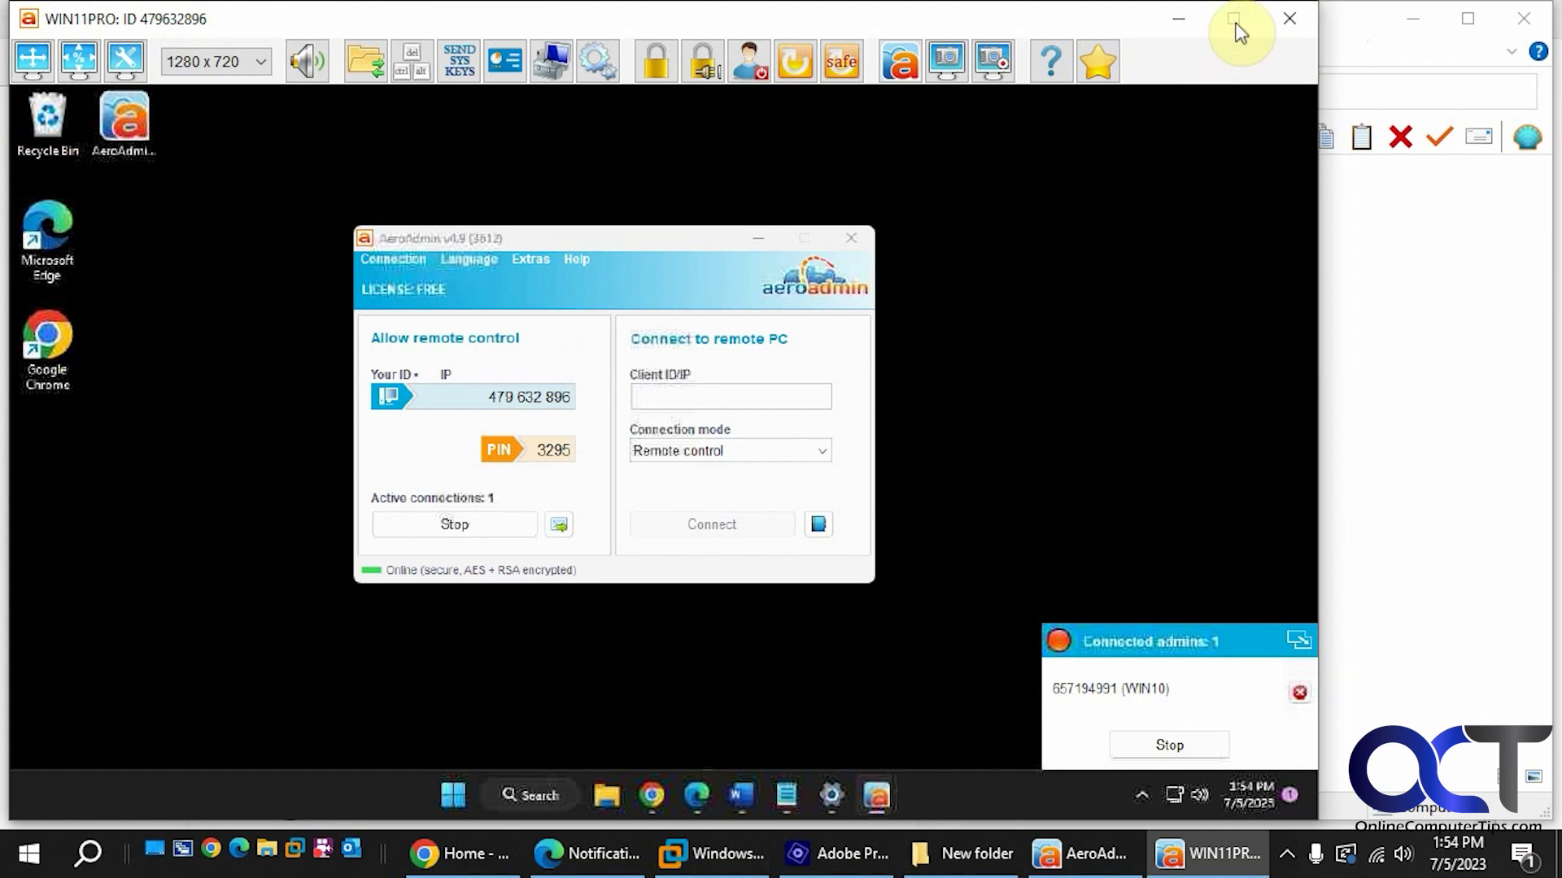
pyautogui.moveTo(1013, 30); pyautogui.dragTo(1147, 36)
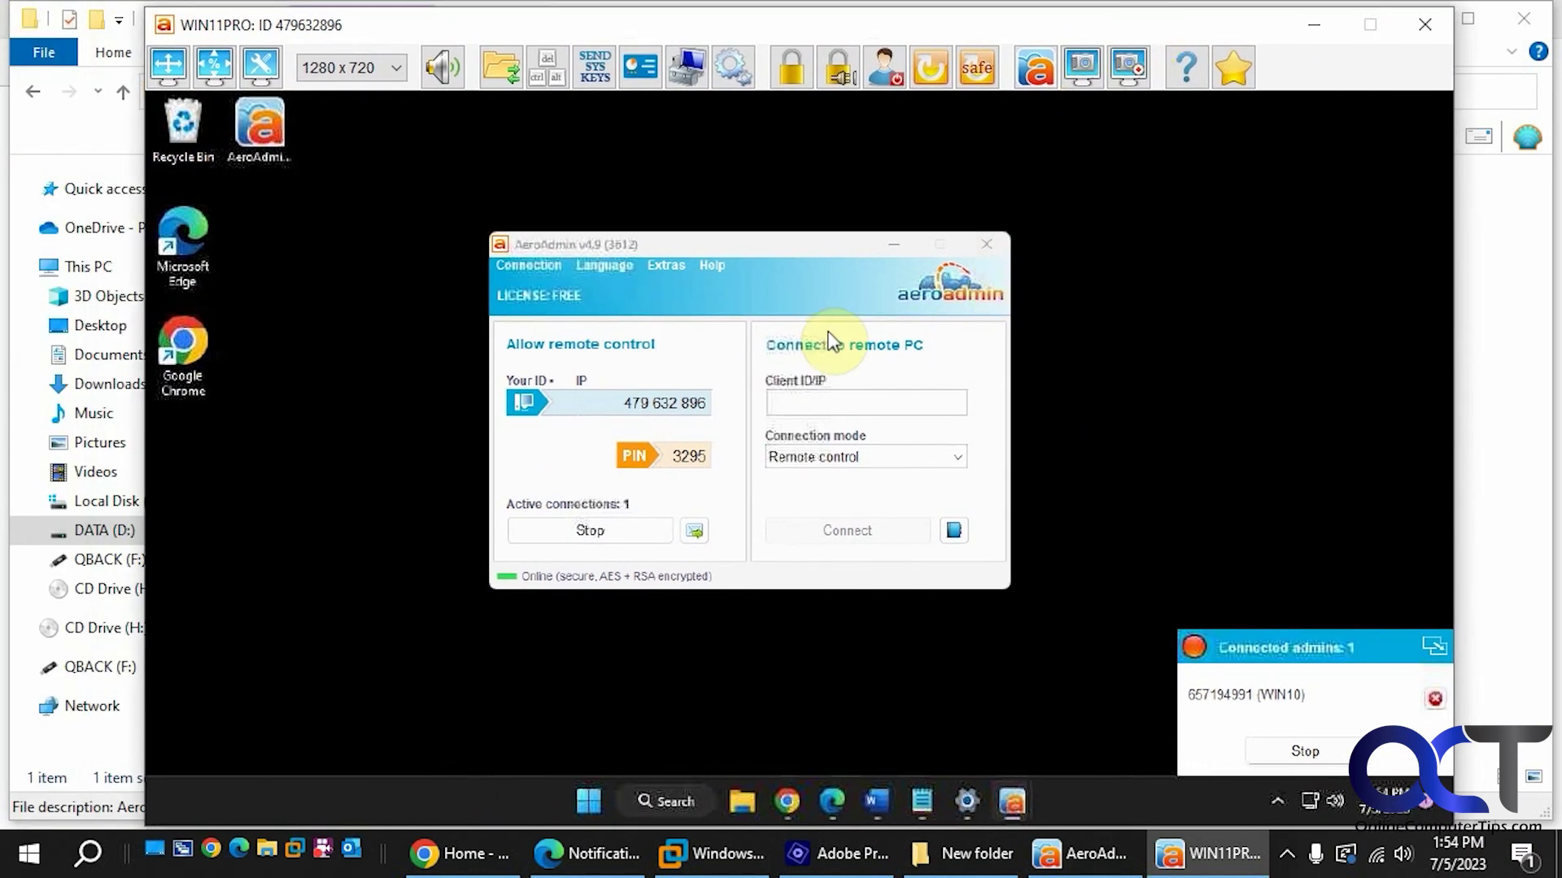
pyautogui.click(1014, 628)
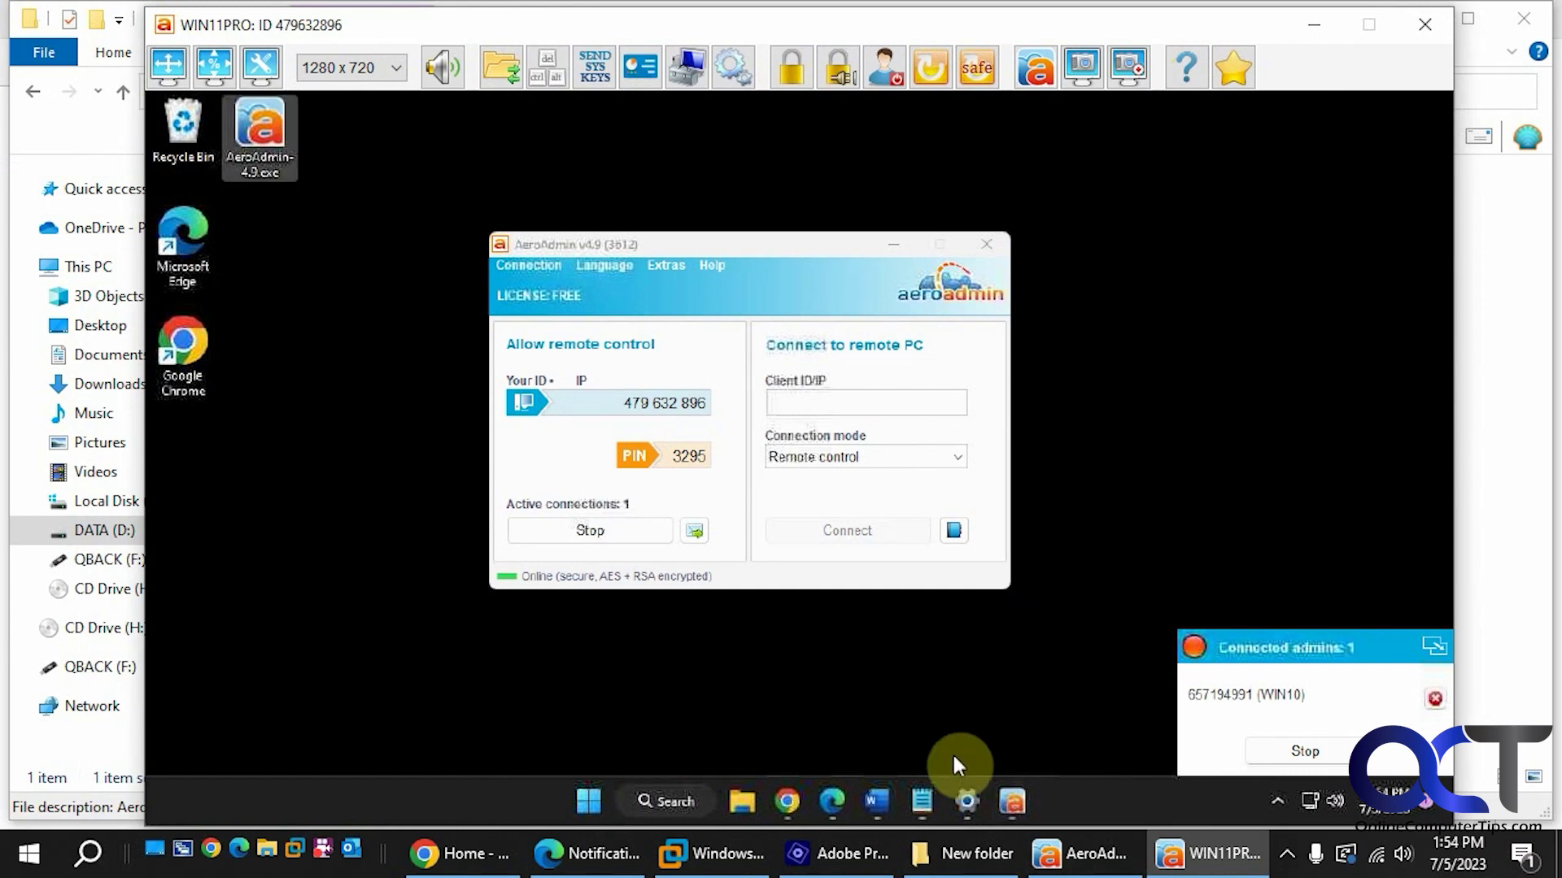
pyautogui.click(881, 804)
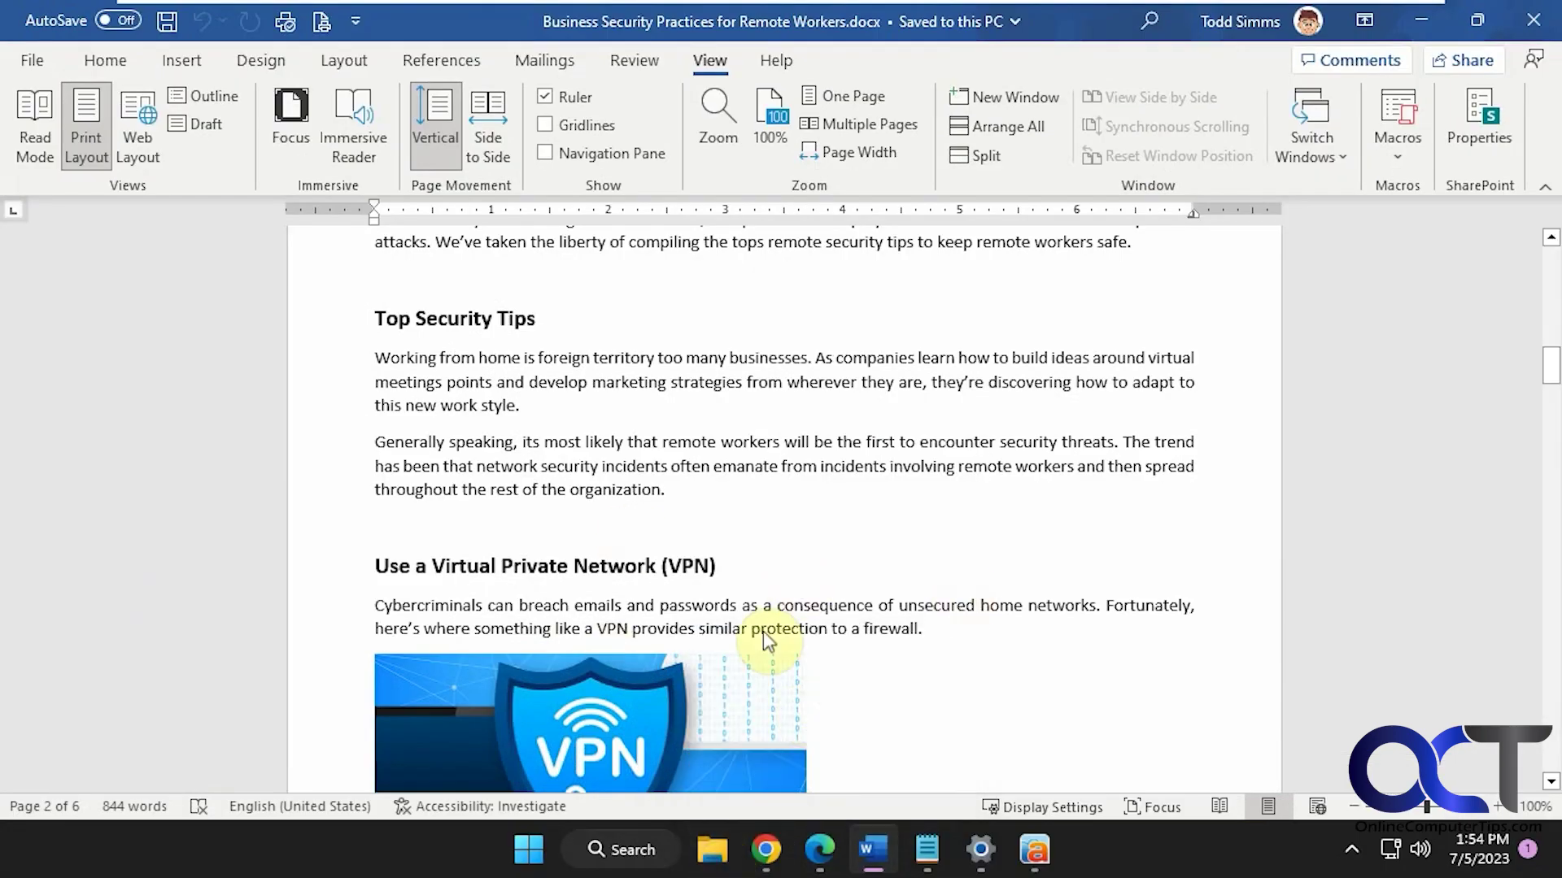
pyautogui.moveTo(1318, 14)
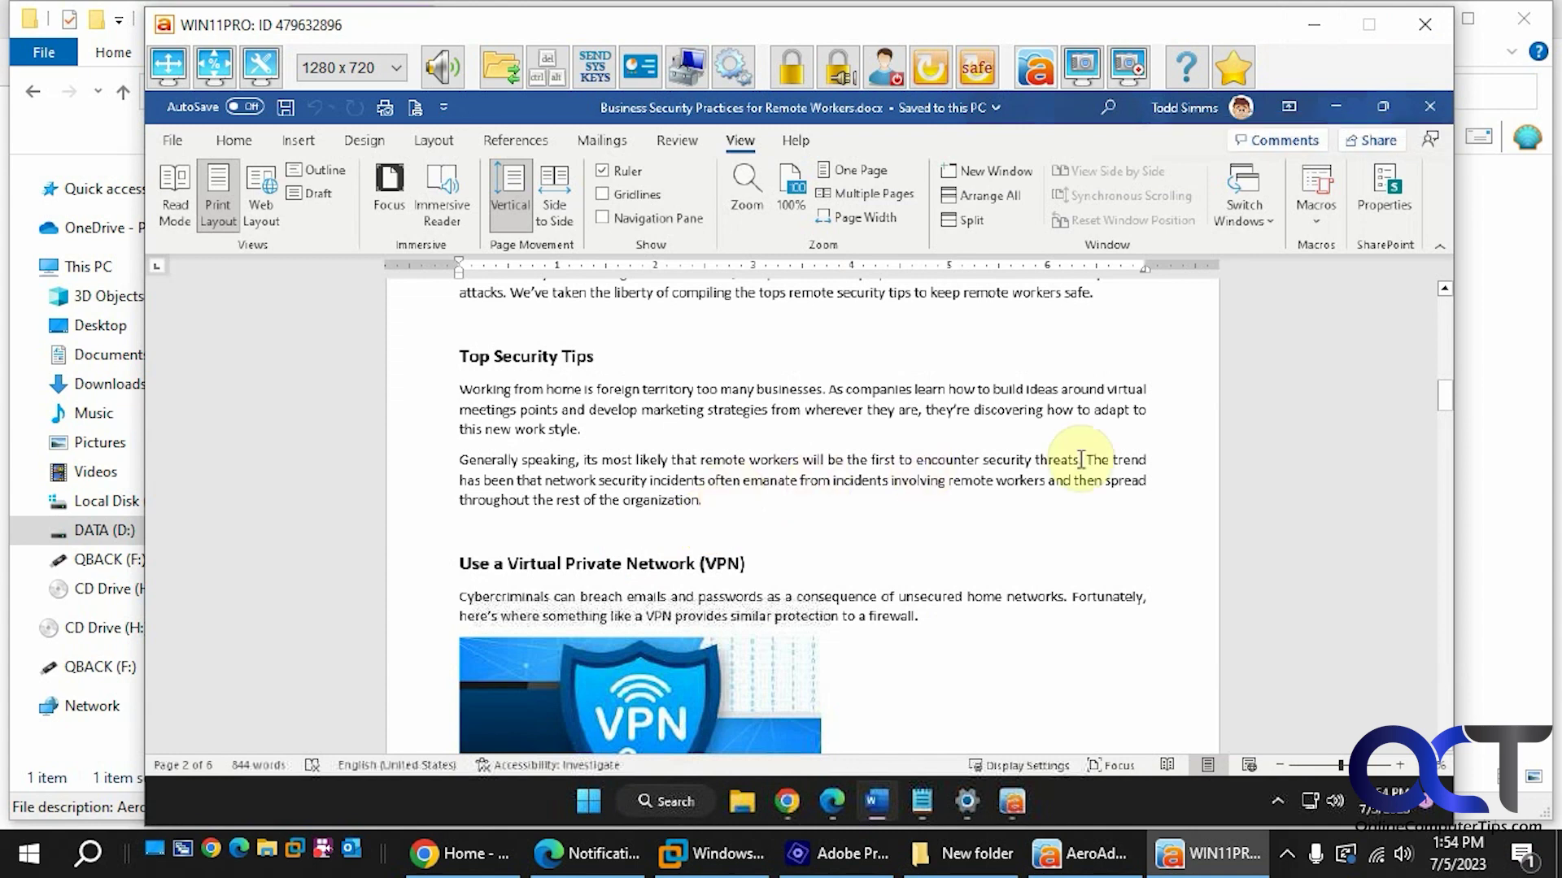
# - Minimize remote Word, open and close the remote Services window, then try the file manager
pyautogui.click(1335, 107)
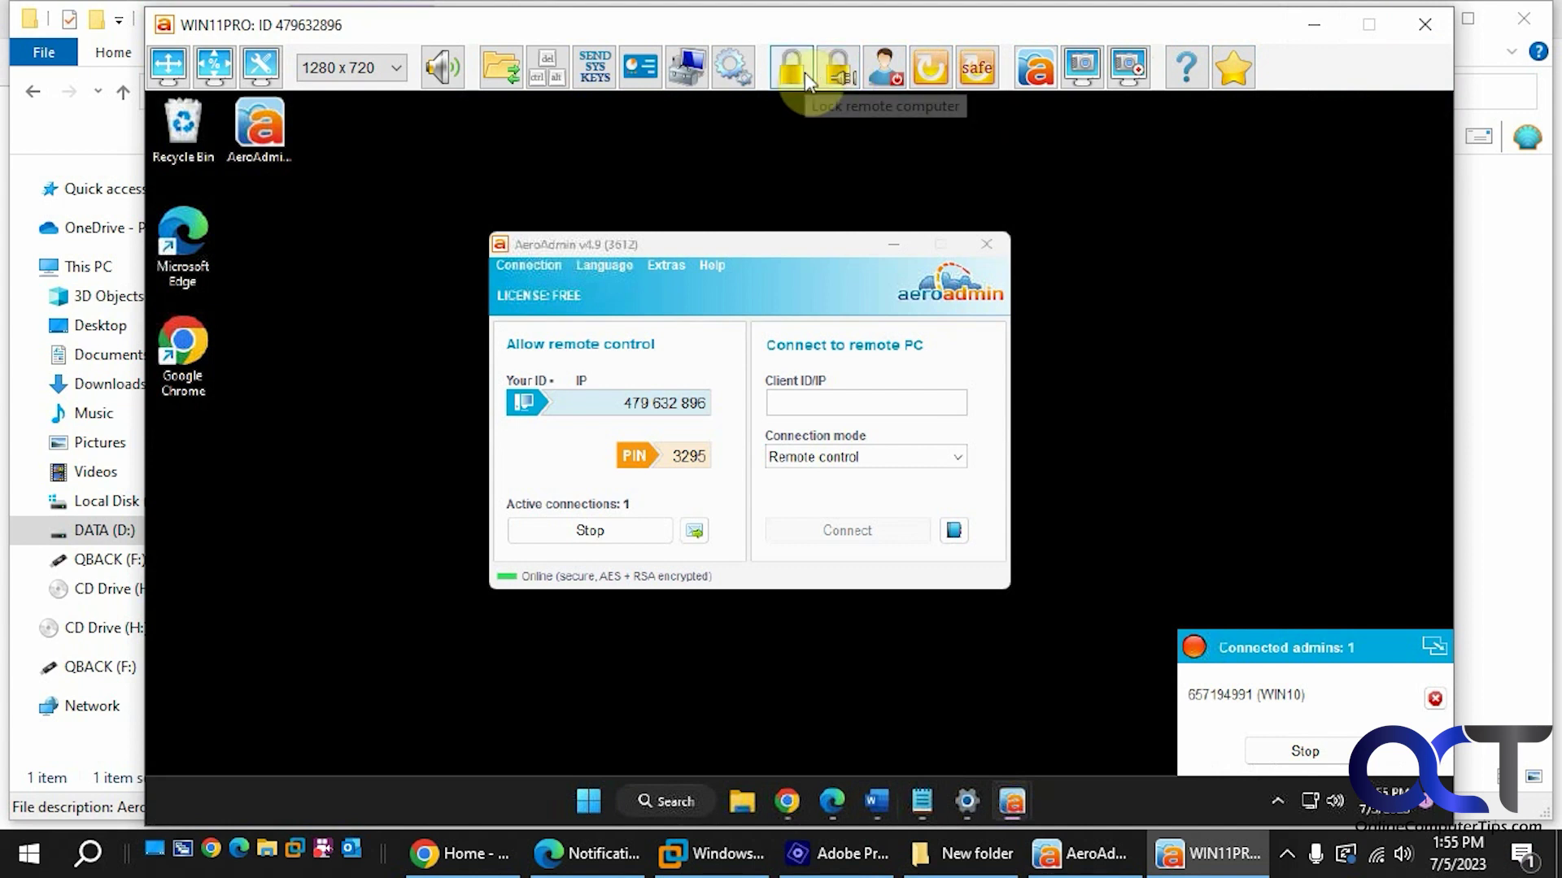
pyautogui.click(750, 71)
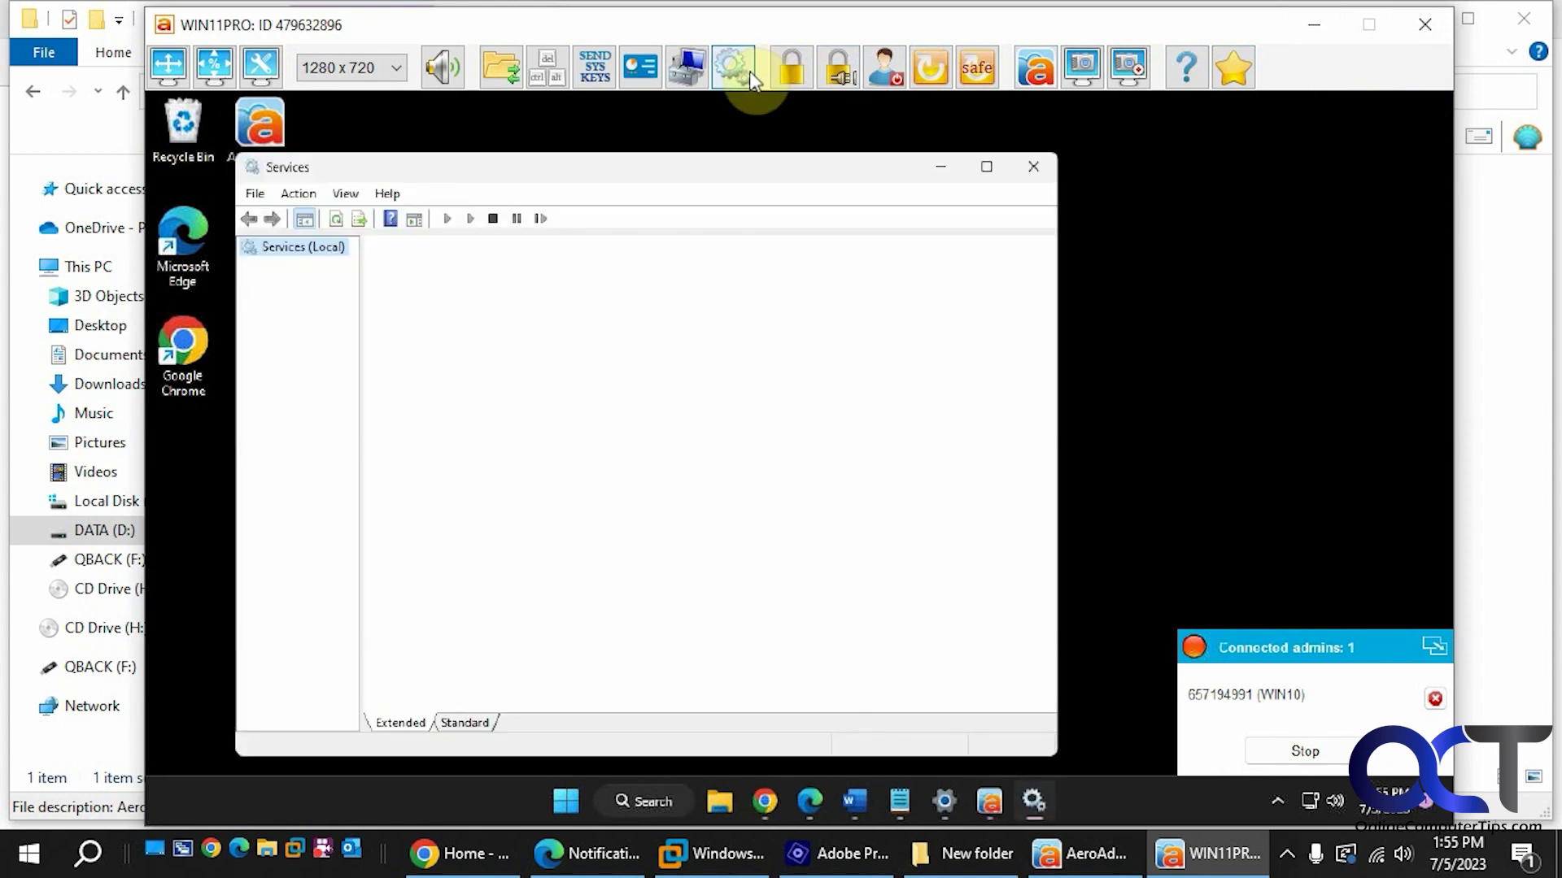
pyautogui.click(1031, 167)
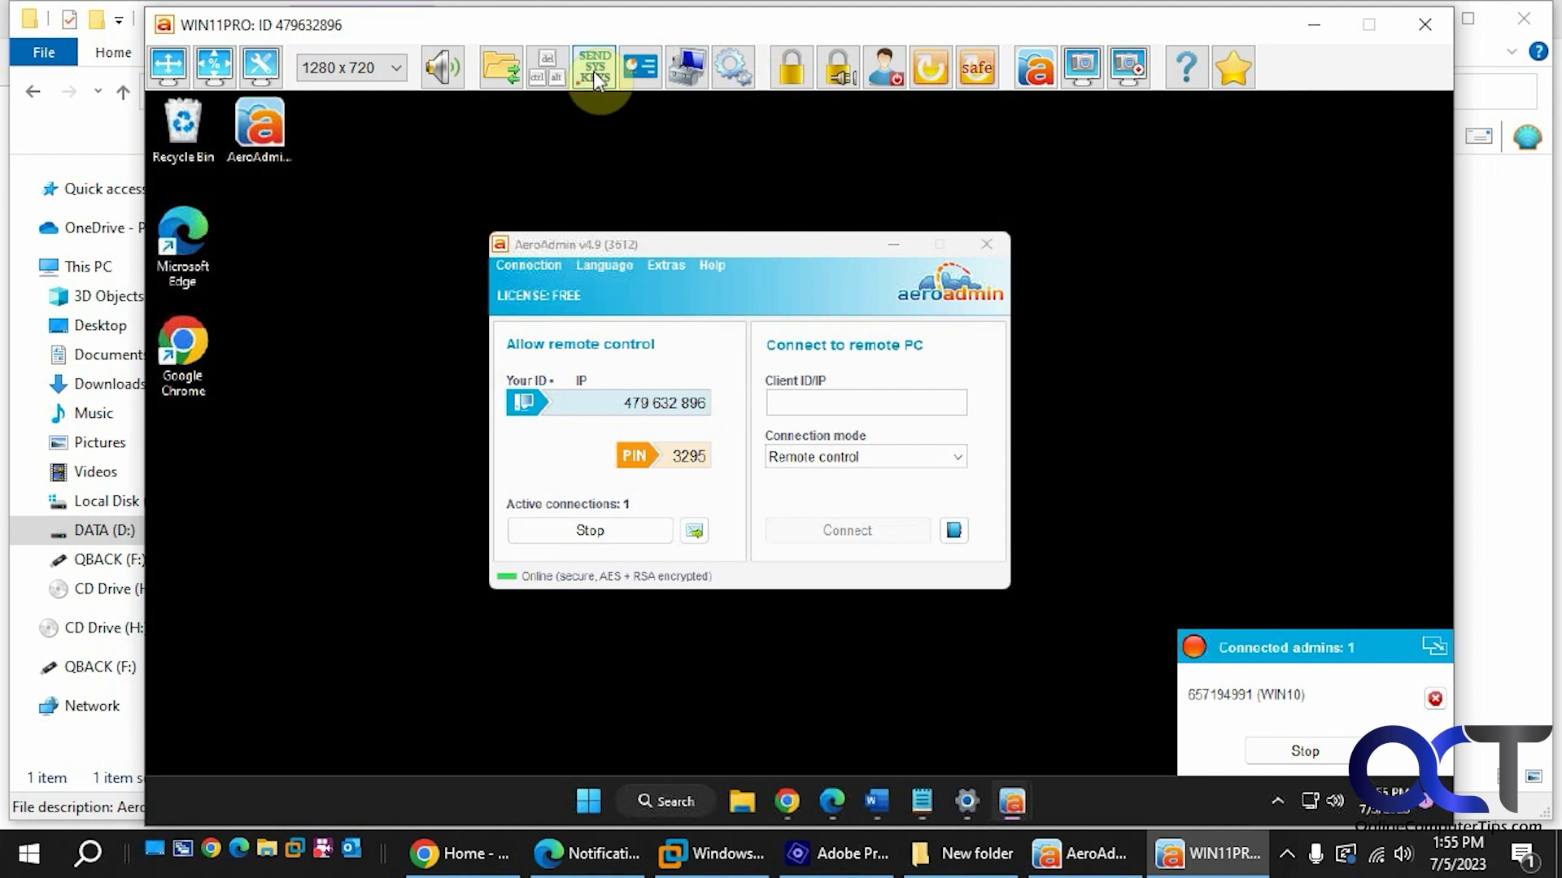
pyautogui.click(496, 75)
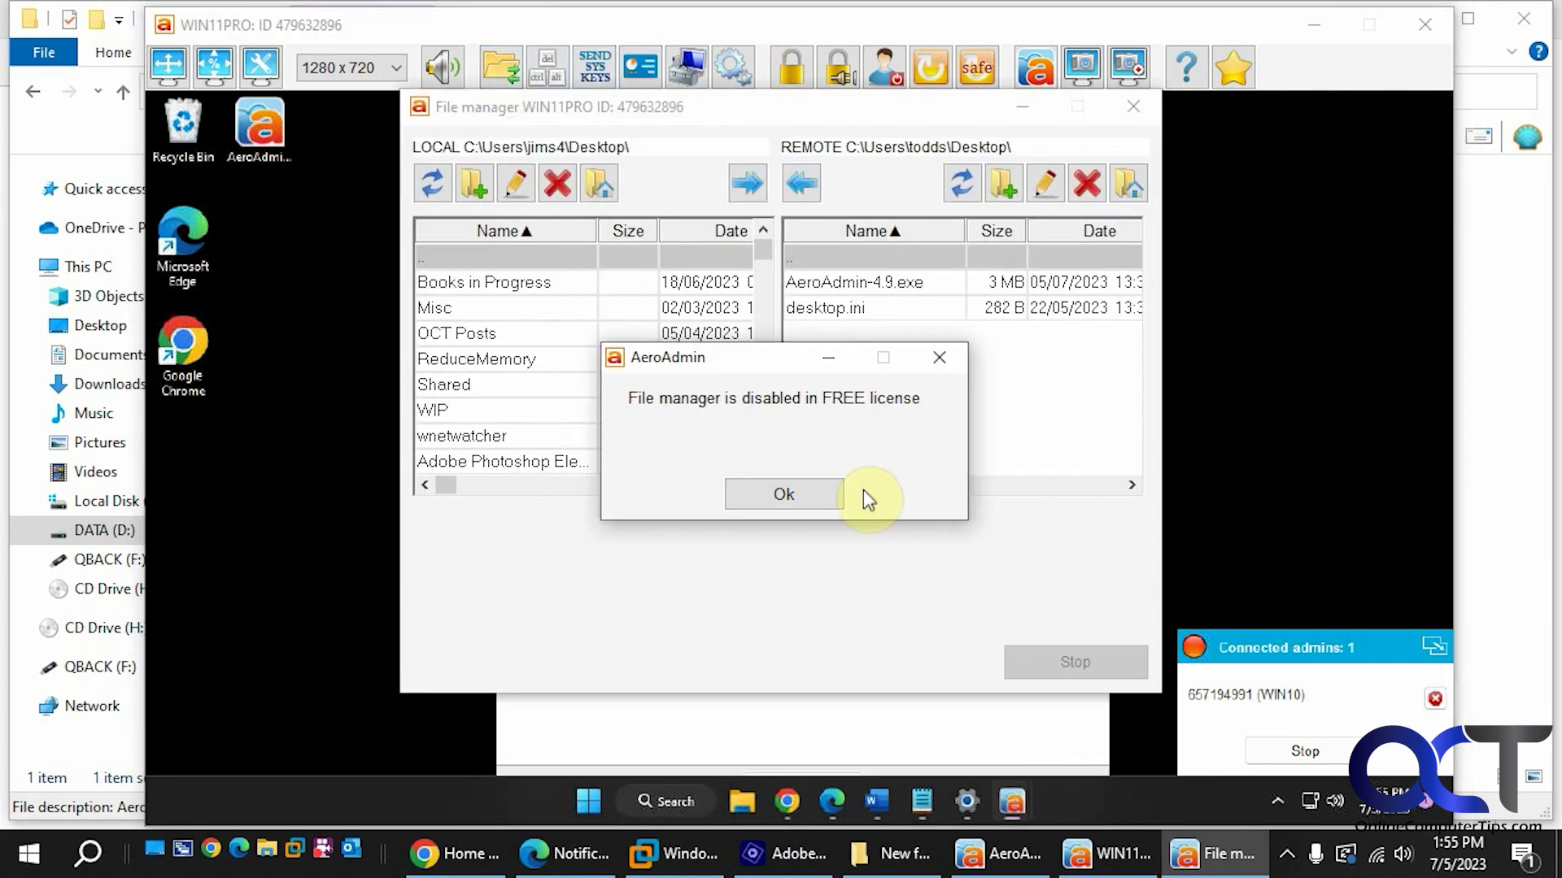
pyautogui.click(798, 501)
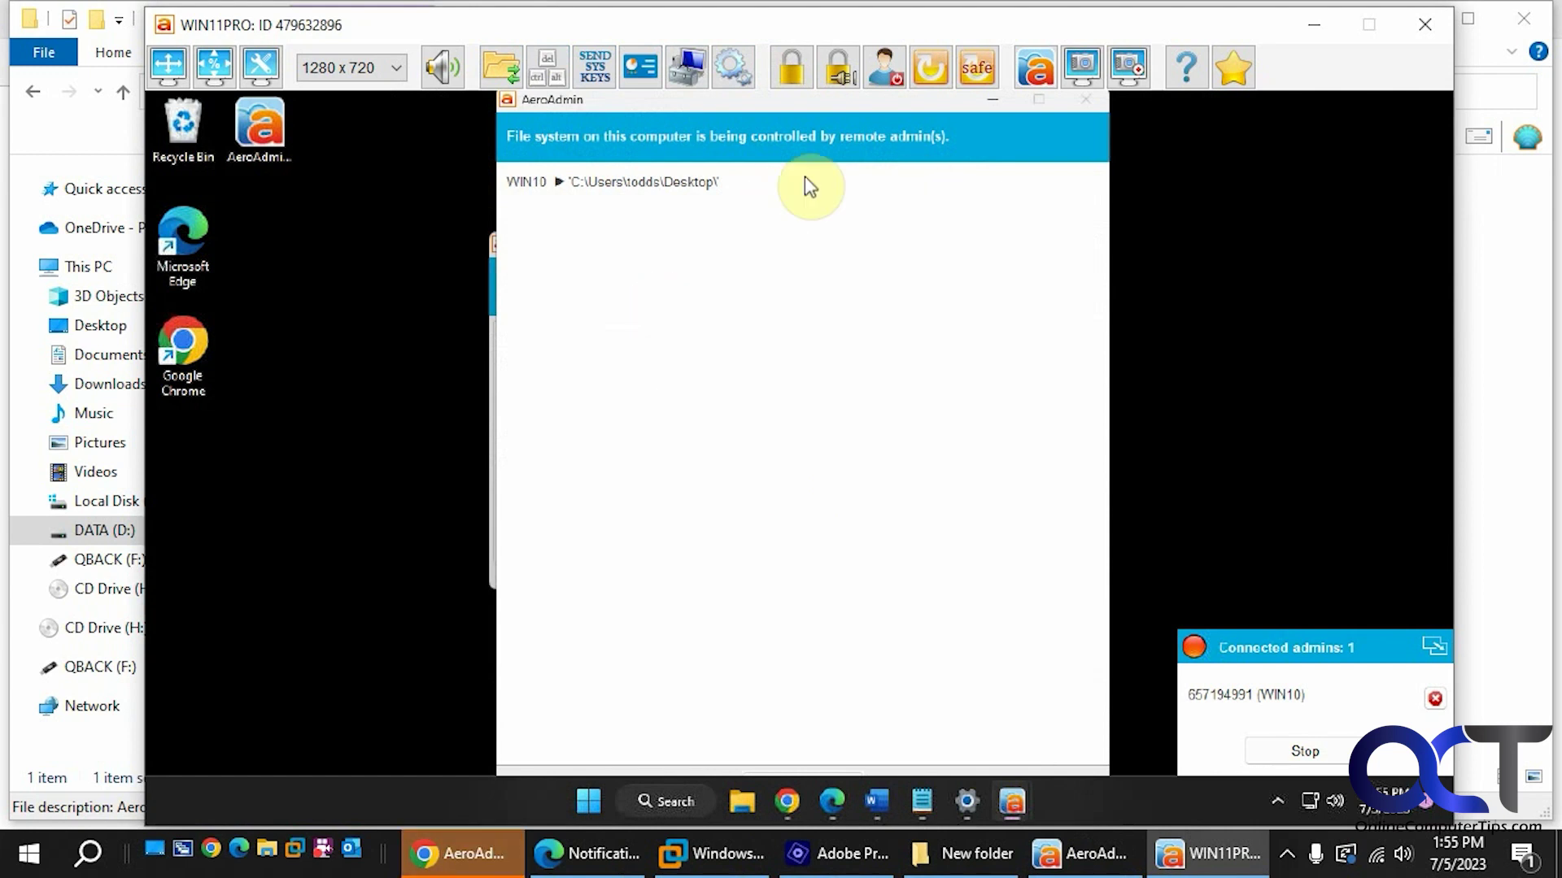
pyautogui.click(993, 100)
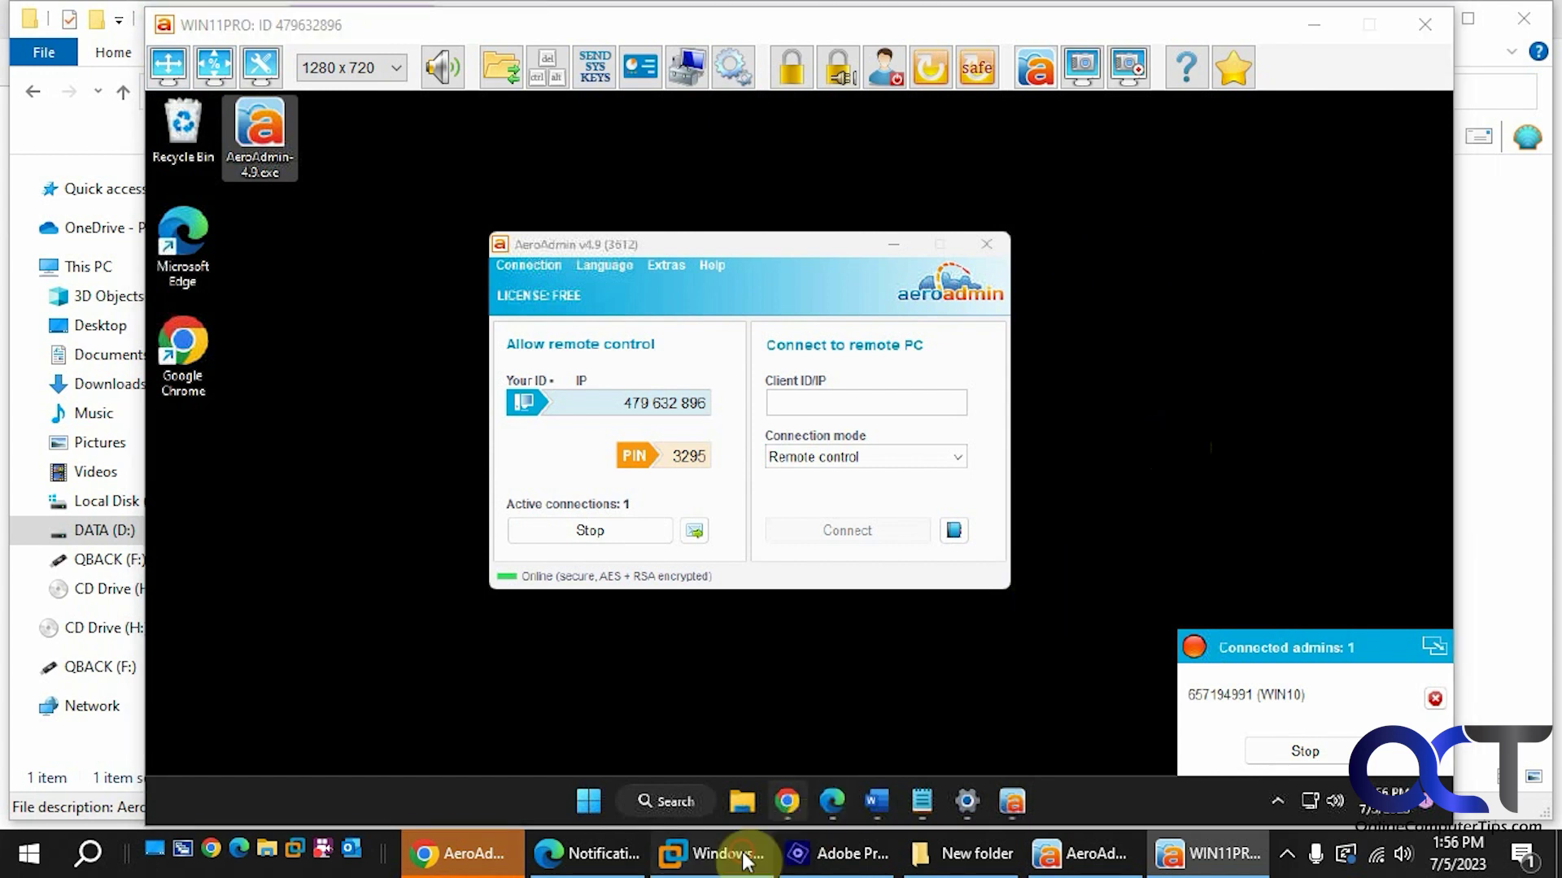
pyautogui.click(715, 854)
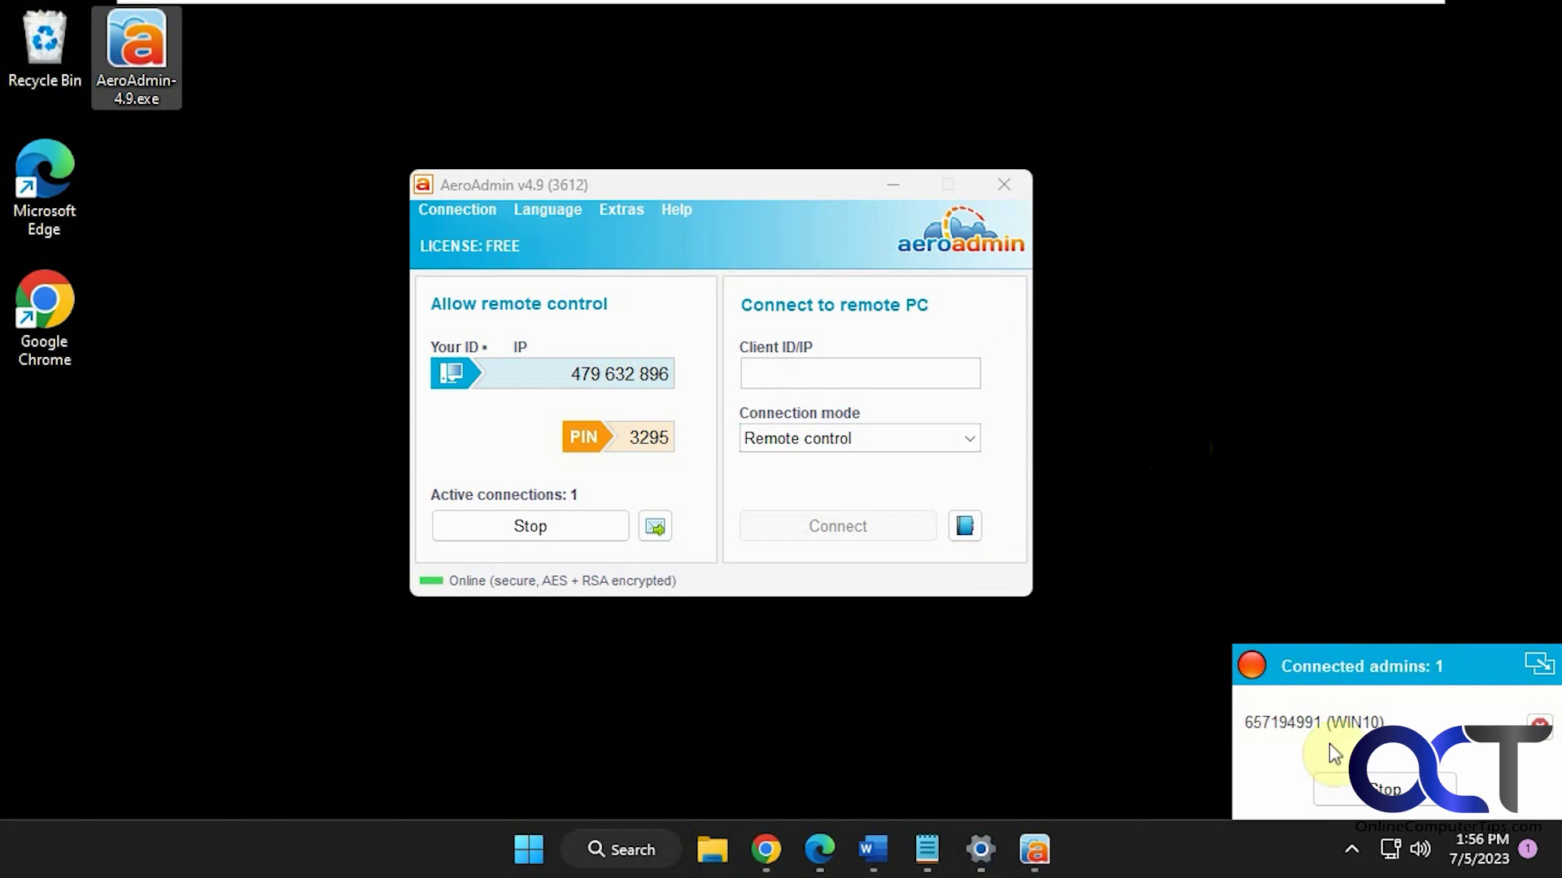
# - Stop the WIN10 admin's session in Connected admins and return to the Windows 10 host
pyautogui.click(1386, 792)
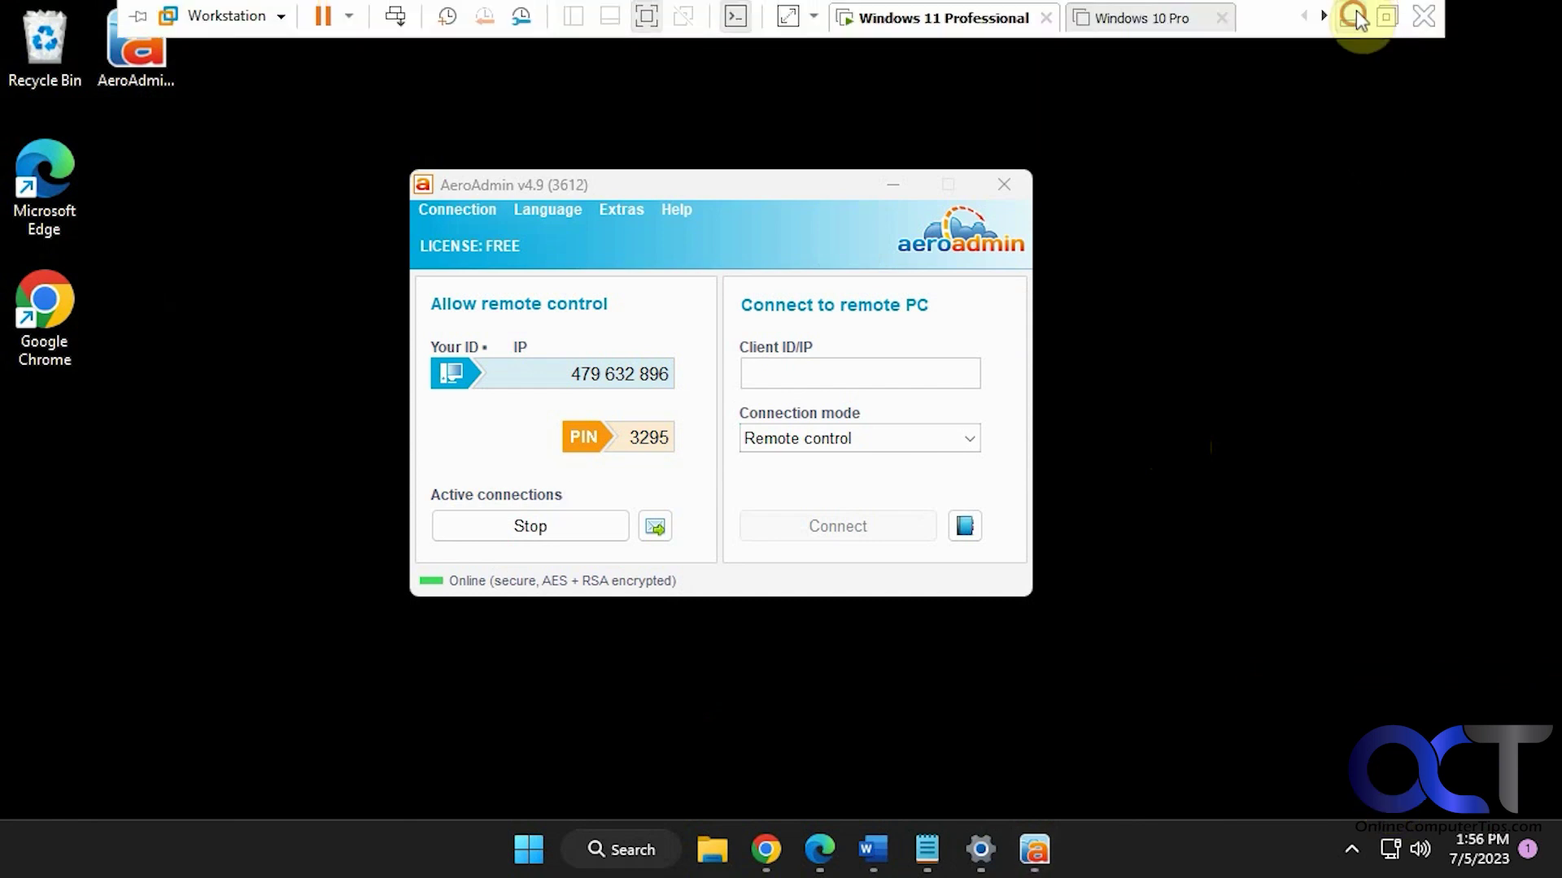
pyautogui.click(1355, 14)
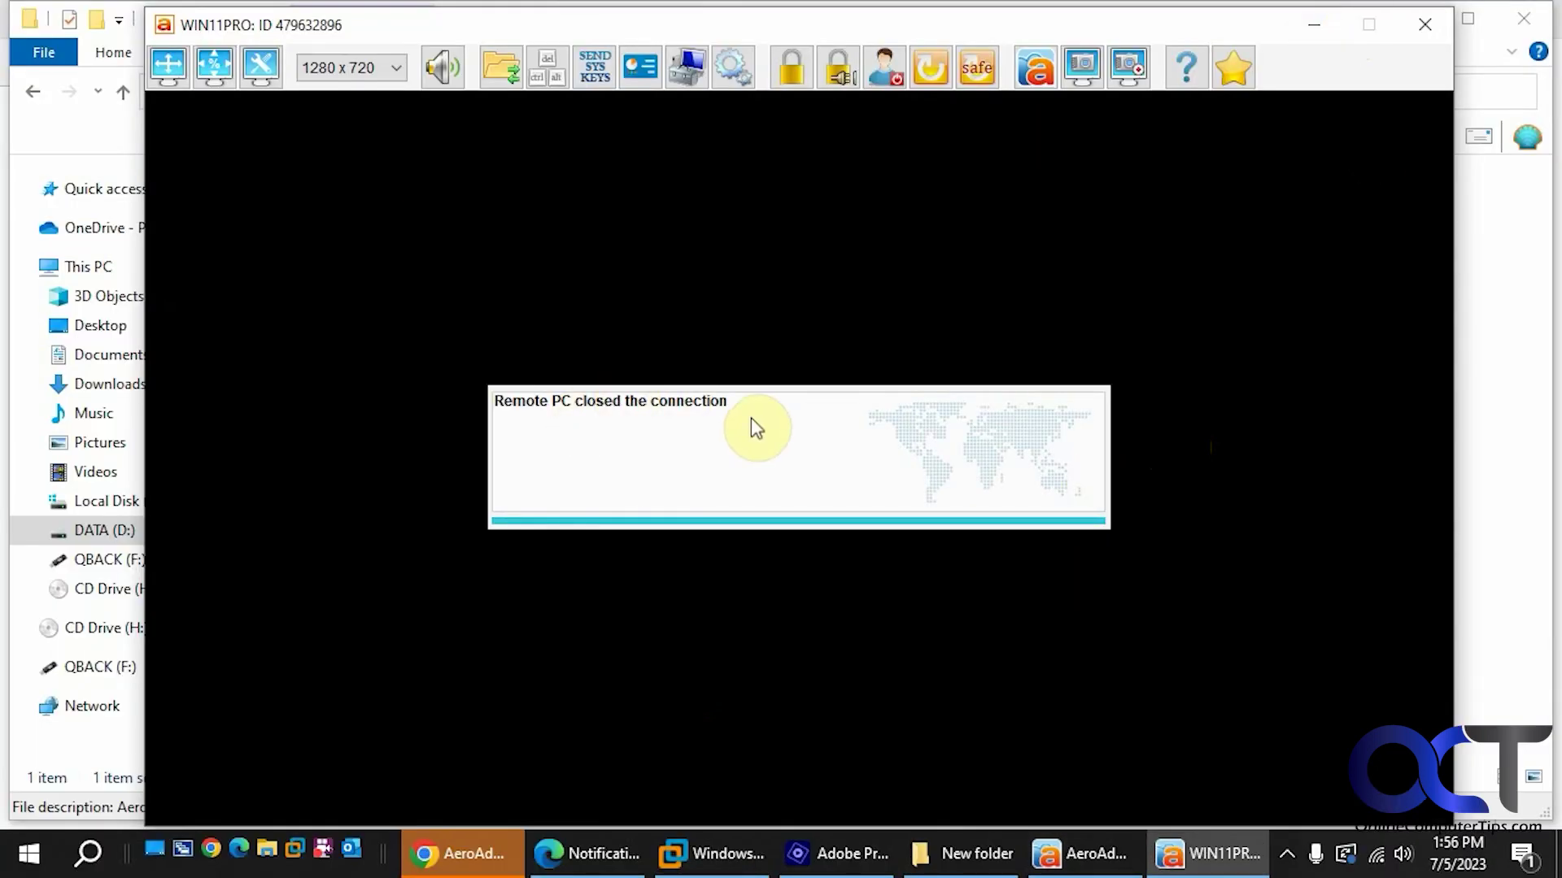